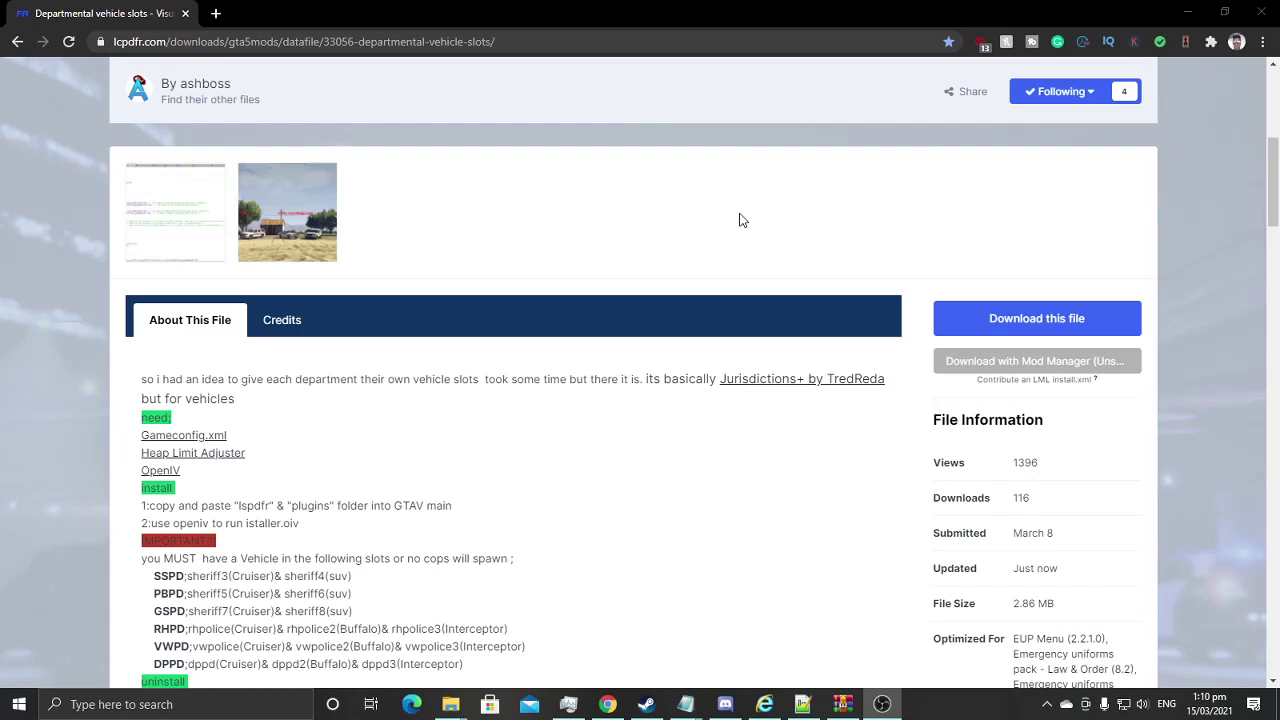
Step: Scroll through the Departmental vehicle slots 1.3.1 page, then minimize Chrome to show the desktop
{"action": "scroll", "coordinate": [742, 220], "scroll_direction": "up", "scroll_amount": 2}
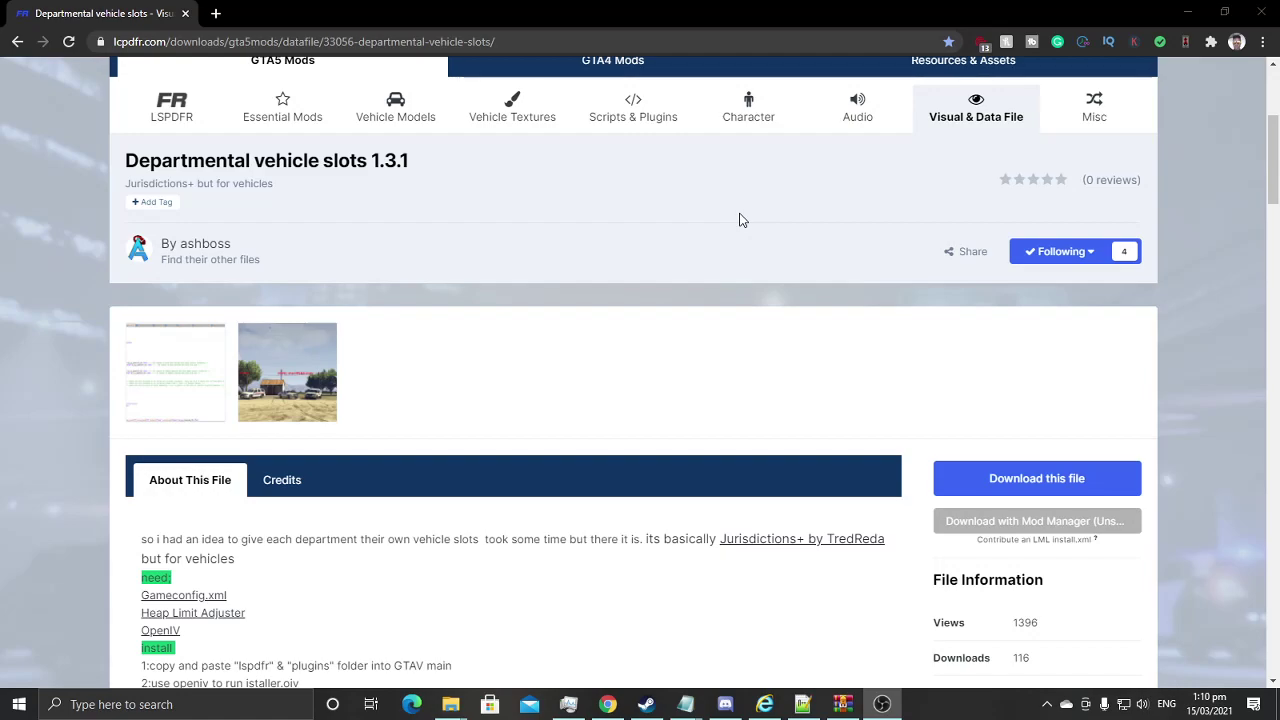
{"action": "scroll", "coordinate": [741, 219], "scroll_direction": "up", "scroll_amount": 3}
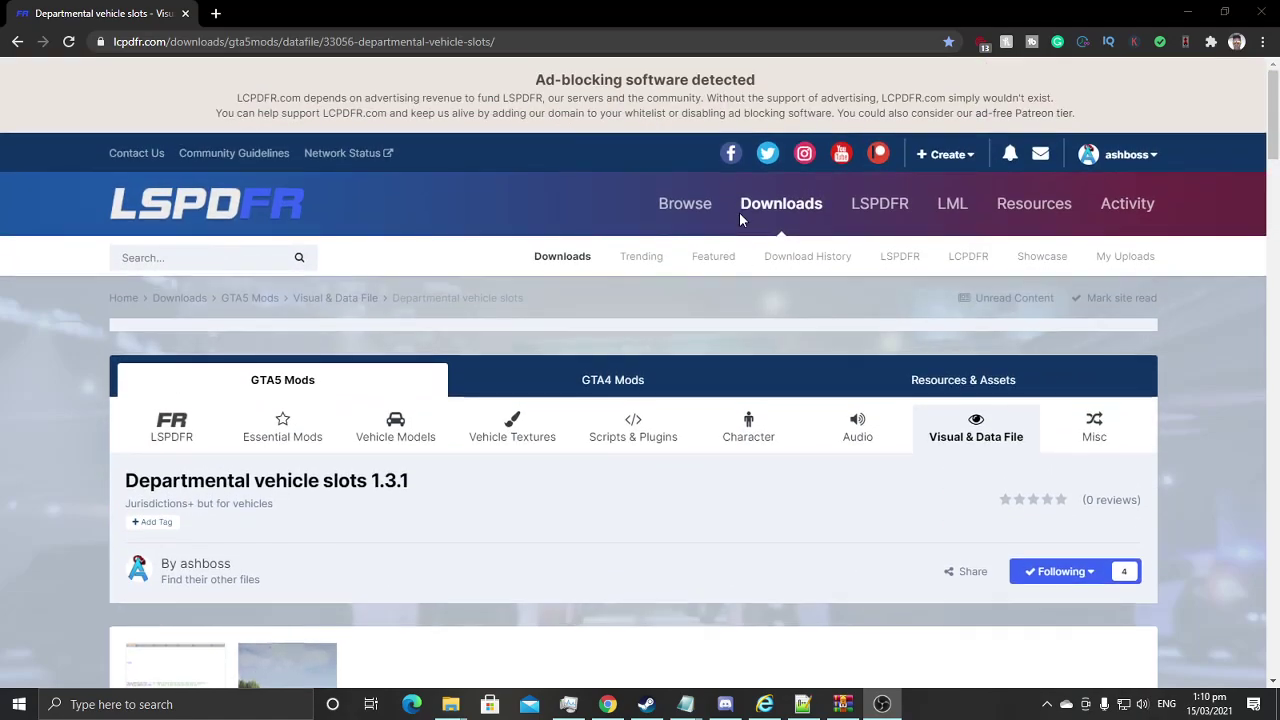
{"action": "scroll", "coordinate": [741, 219], "scroll_direction": "down", "scroll_amount": 3}
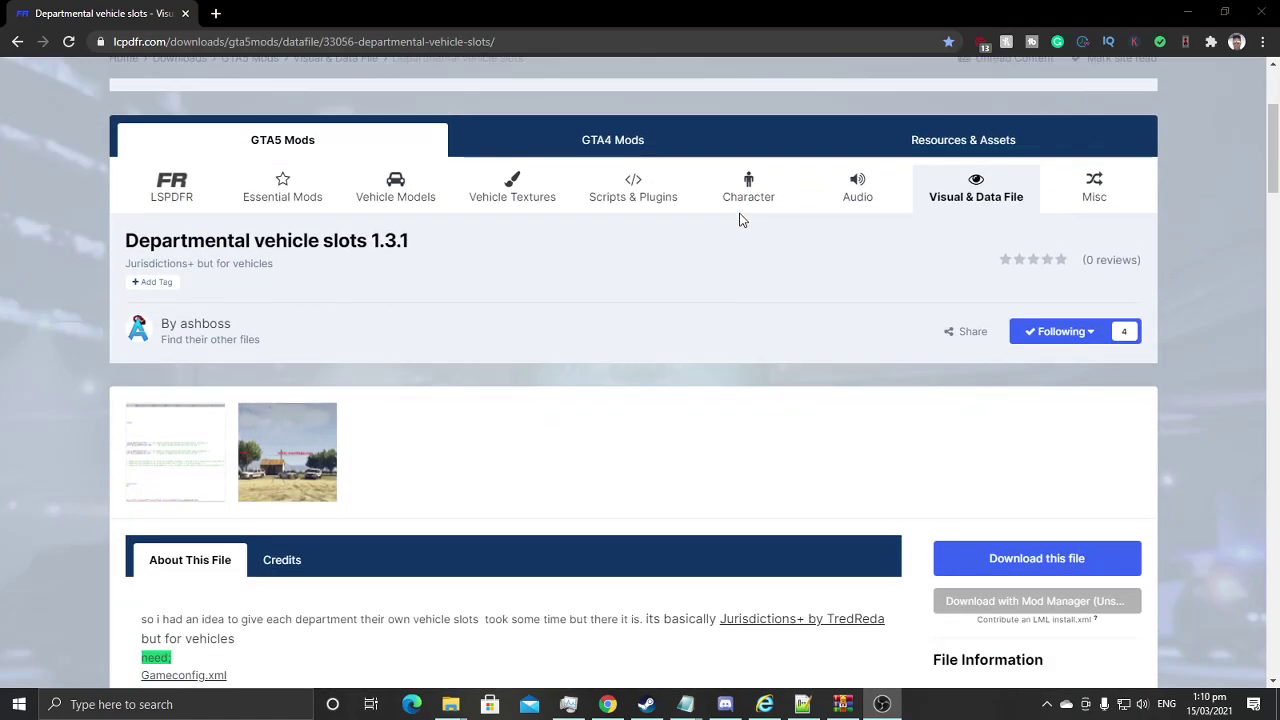
{"action": "scroll", "coordinate": [741, 219], "scroll_direction": "down", "scroll_amount": 2}
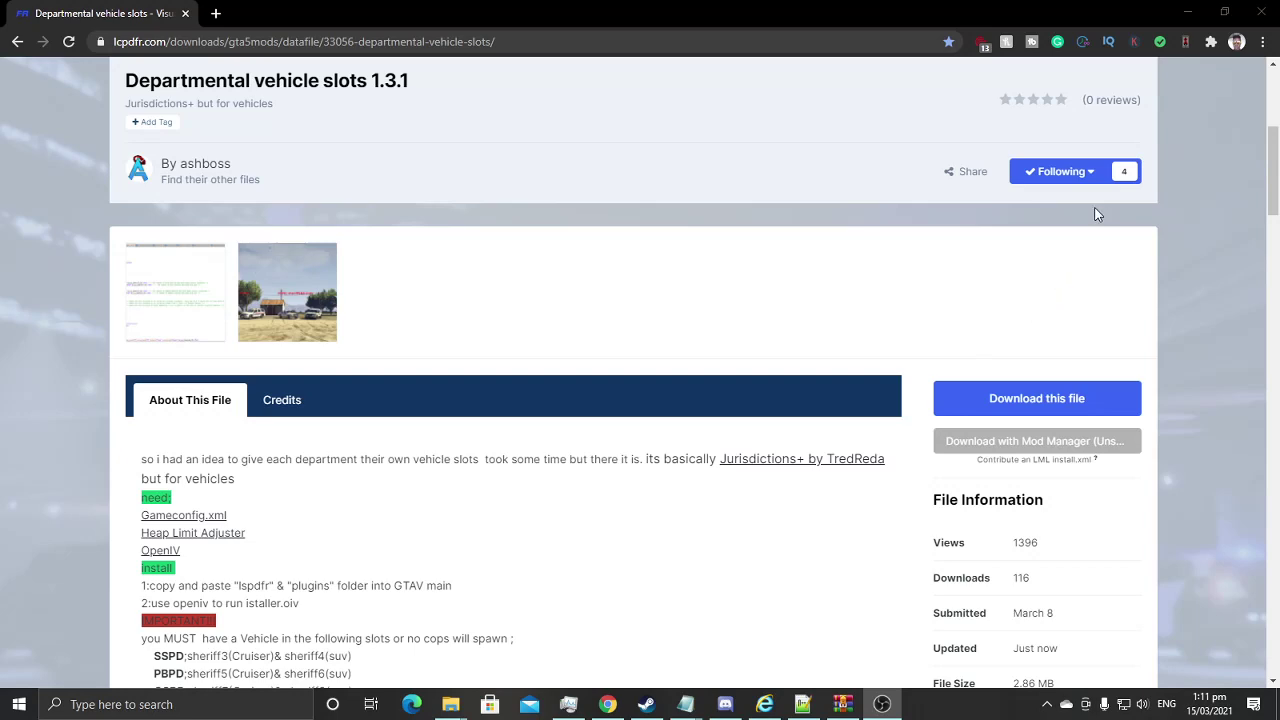
{"action": "left_click", "coordinate": [1187, 12]}
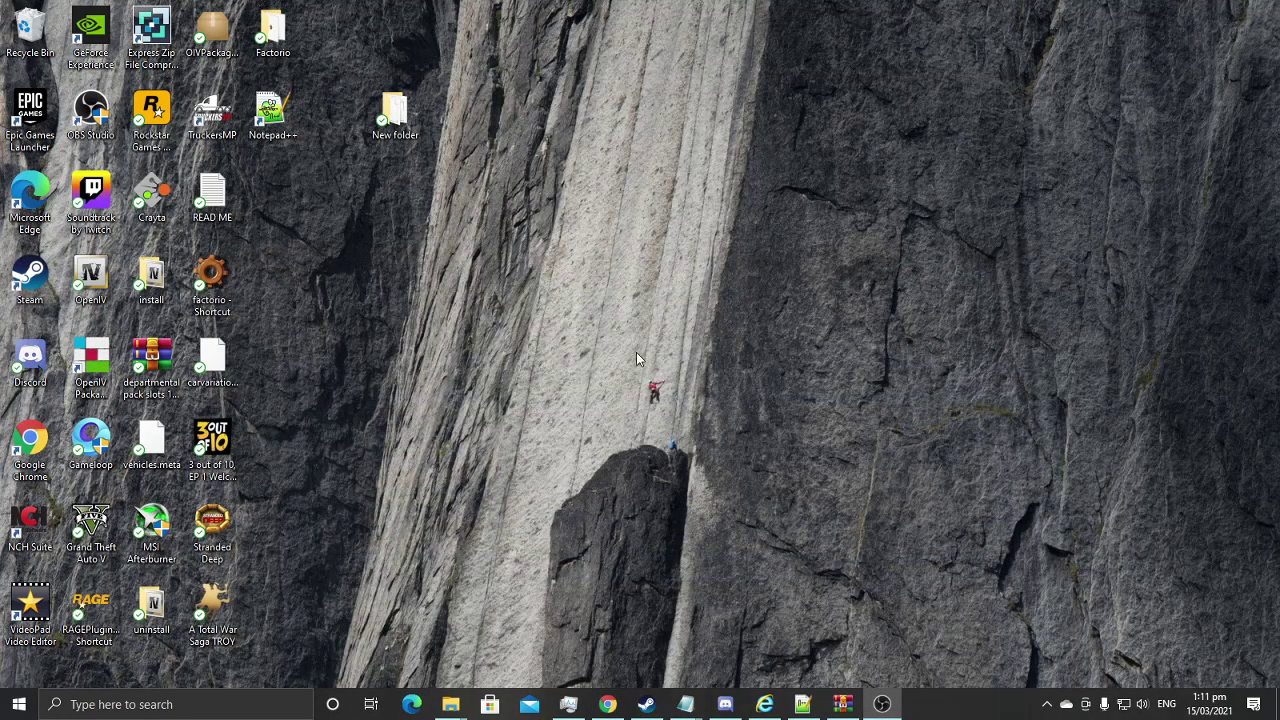
Step: Open departmental pack slots 1.3.1.rar in WinRAR and browse into its install folder
{"action": "double_click", "coordinate": [151, 362]}
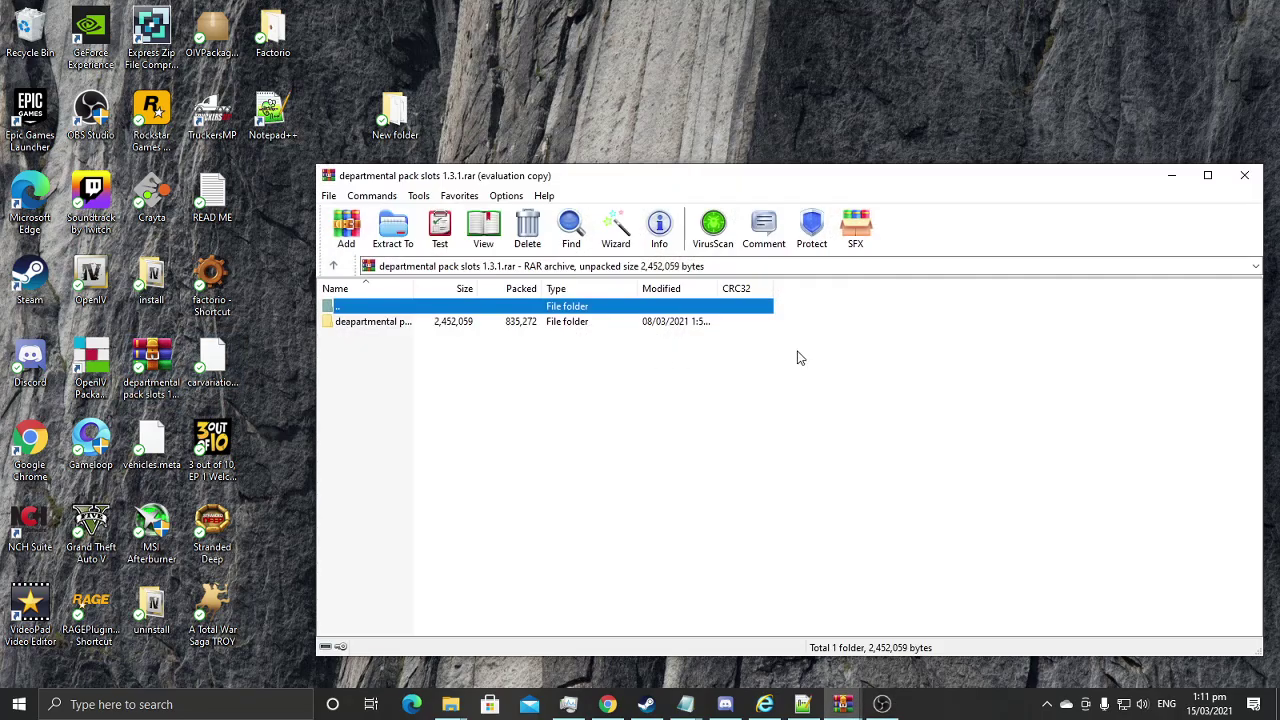
{"action": "left_click_drag", "start_coordinate": [806, 184], "coordinate": [612, 128]}
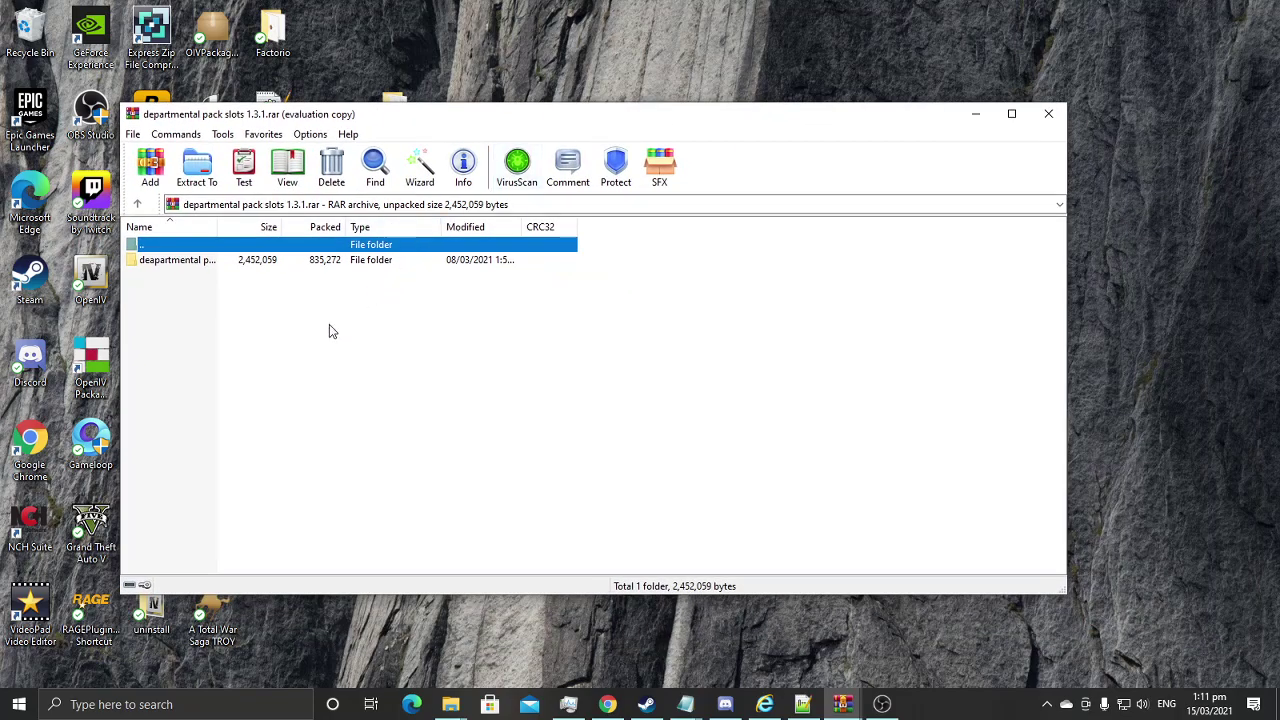
{"action": "double_click", "coordinate": [198, 262]}
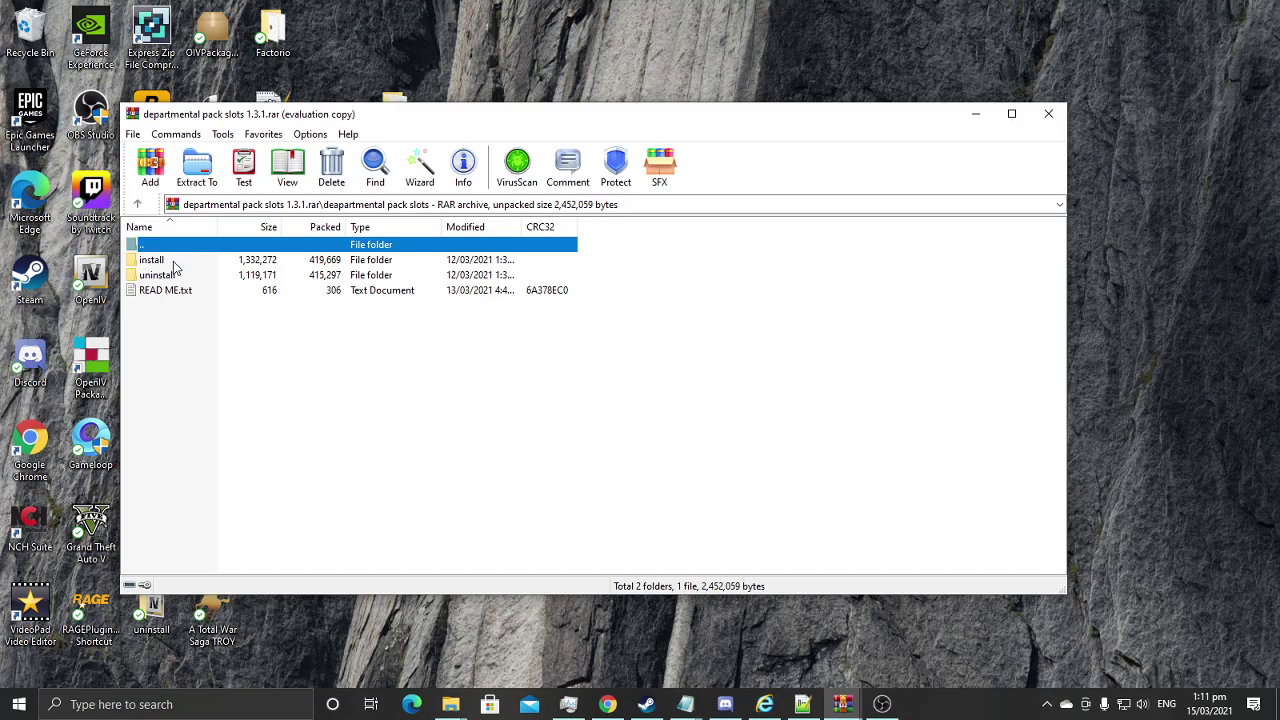
{"action": "double_click", "coordinate": [174, 262]}
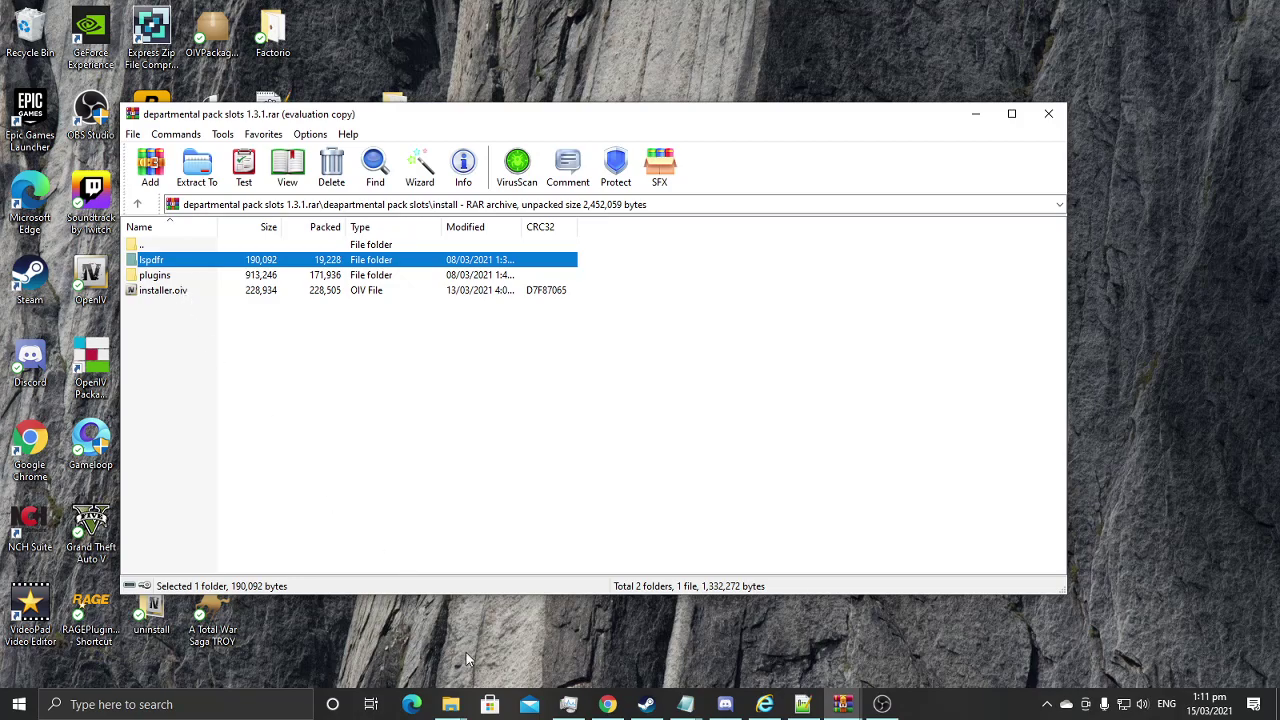
Step: Bring up the UltimateBackup Explorer window and navigate it to the D:\GTAV folder
{"action": "left_click", "coordinate": [458, 708]}
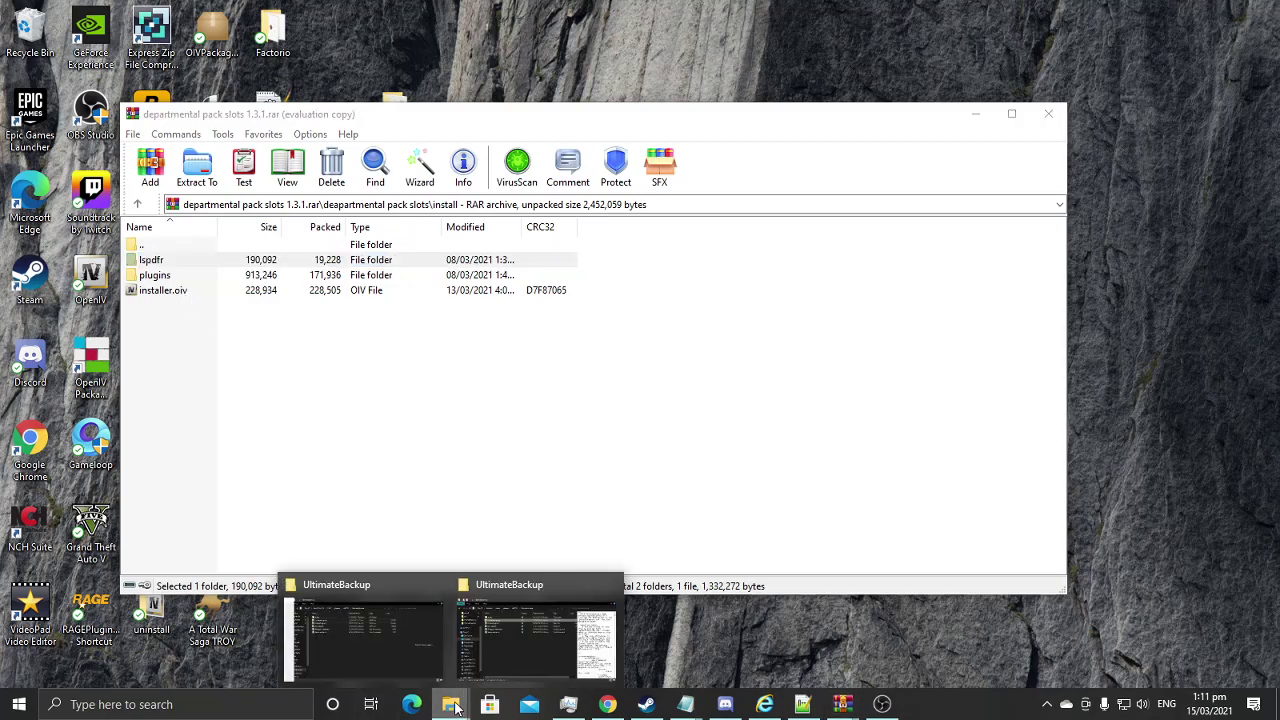
{"action": "mouse_move", "coordinate": [496, 636]}
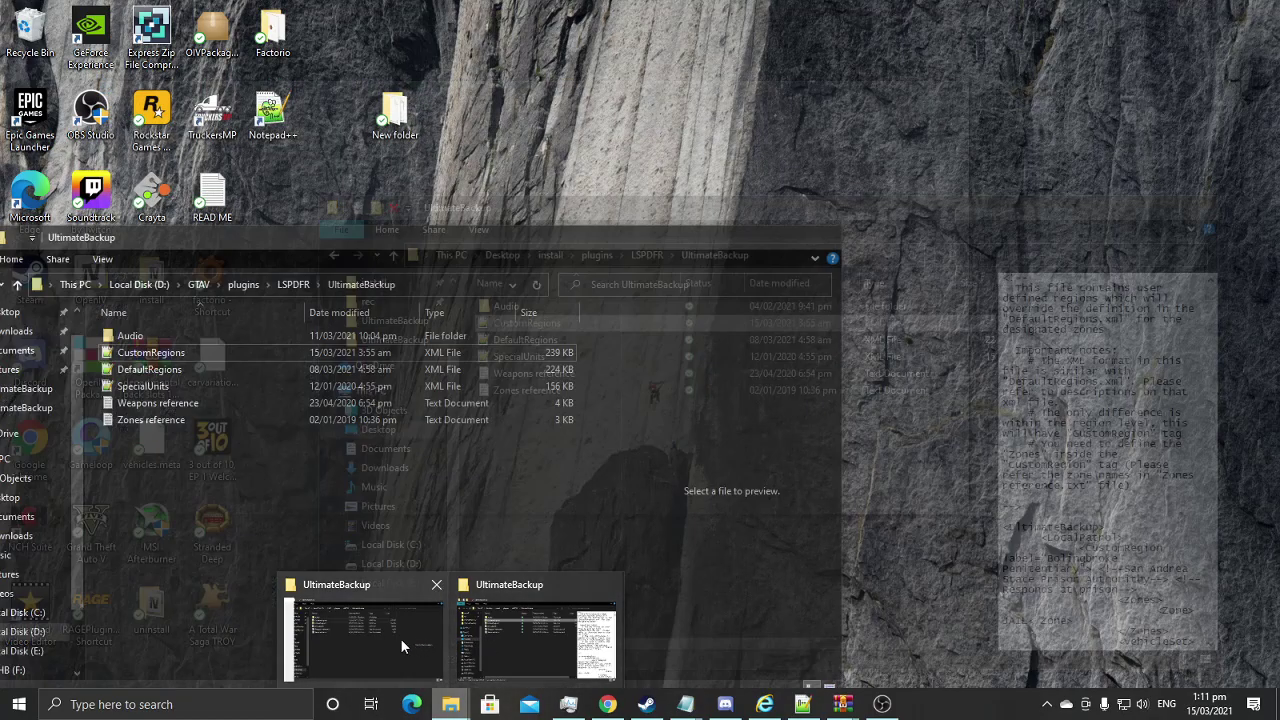
{"action": "left_click", "coordinate": [396, 638]}
{"action": "left_click_drag", "start_coordinate": [394, 258], "coordinate": [742, 125]}
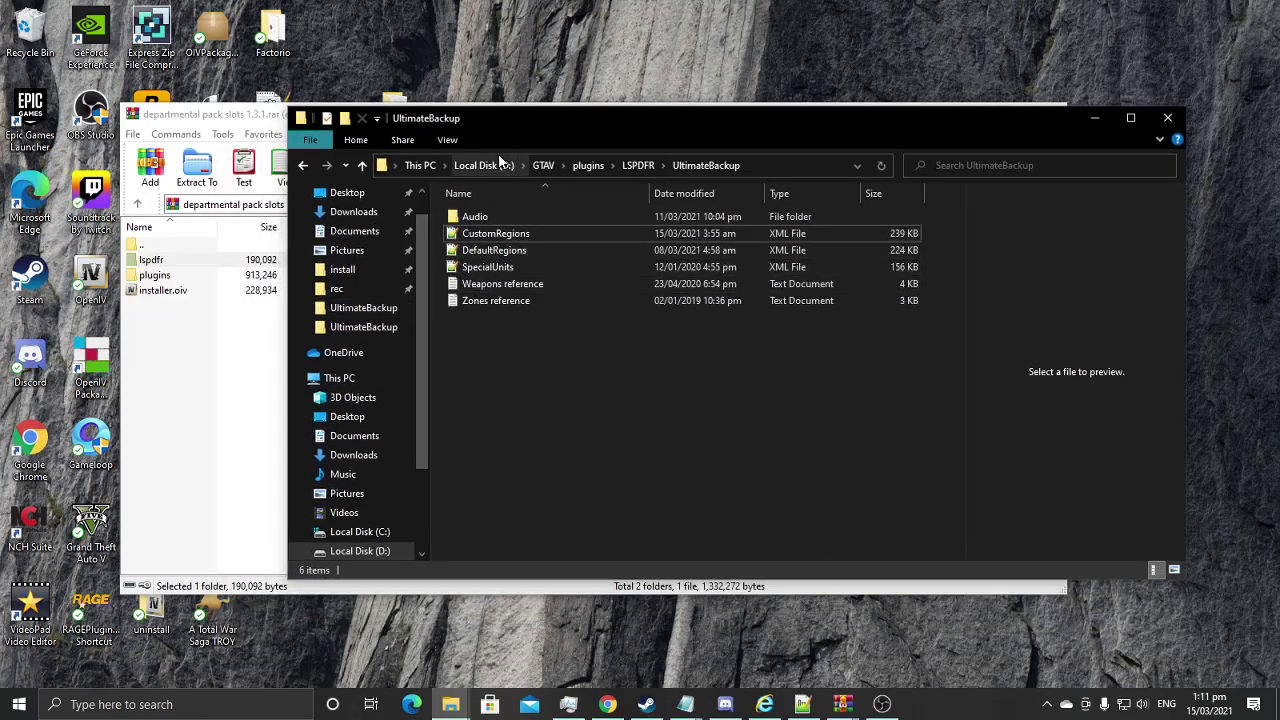
{"action": "left_click", "coordinate": [547, 166]}
{"action": "left_click_drag", "start_coordinate": [697, 128], "coordinate": [815, 129]}
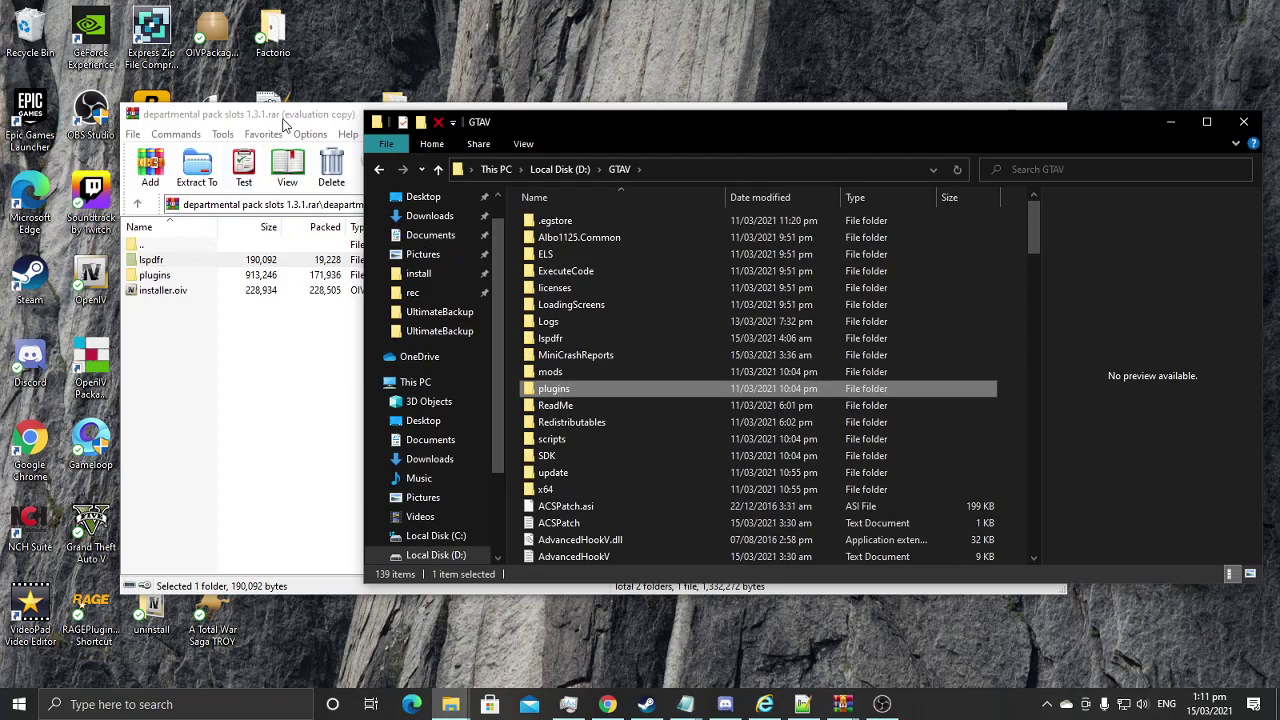
Step: Select the lspdfr and plugins folders in the WinRAR archive
{"action": "left_click_drag", "start_coordinate": [286, 122], "coordinate": [264, 113]}
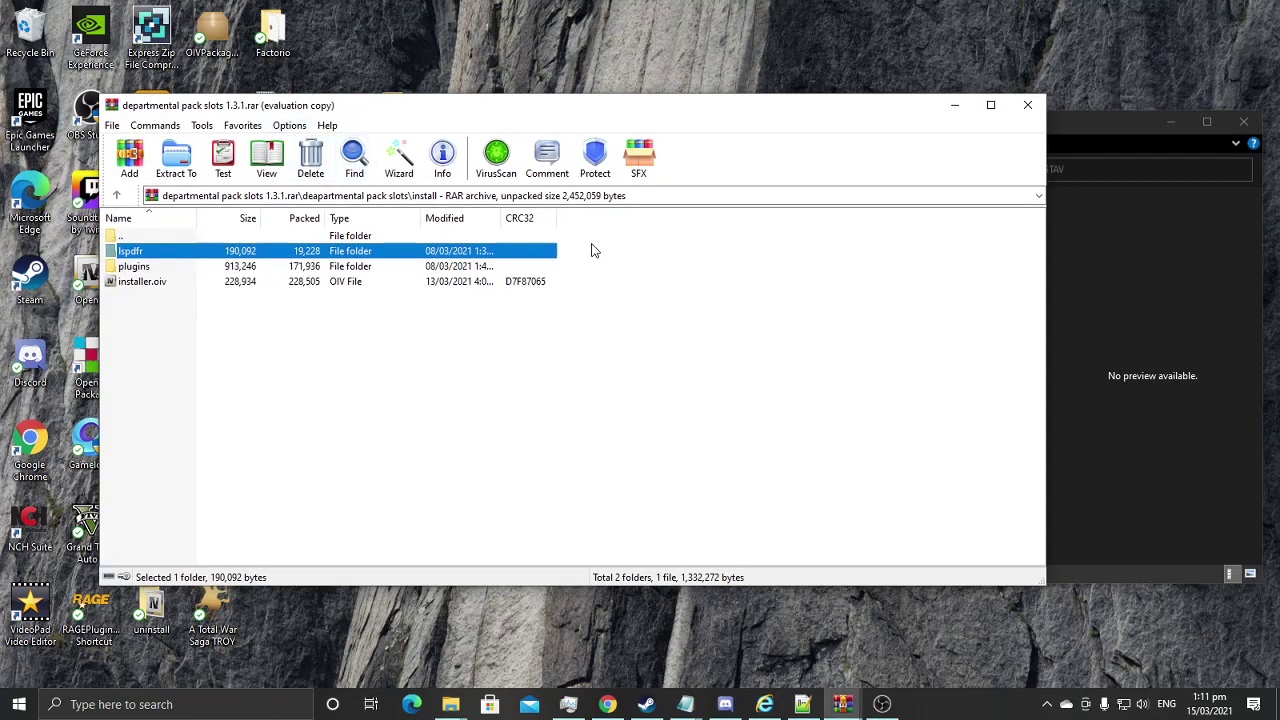
{"action": "left_click_drag", "start_coordinate": [569, 251], "coordinate": [1077, 375]}
{"action": "left_click_drag", "start_coordinate": [1130, 278], "coordinate": [703, 266]}
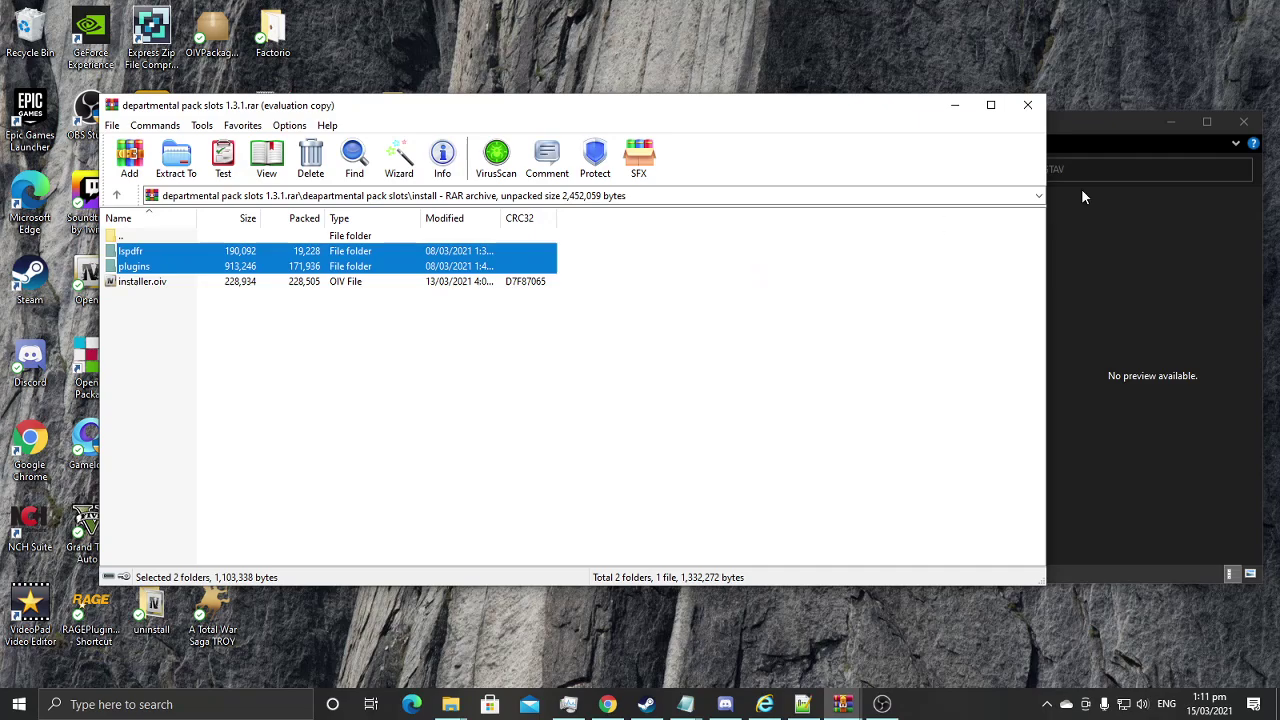
Step: Drag lspdfr and plugins from WinRAR into D:\GTAV, replacing the files in the destination
{"action": "left_click", "coordinate": [1122, 127]}
{"action": "left_click_drag", "start_coordinate": [1148, 136], "coordinate": [1265, 183]}
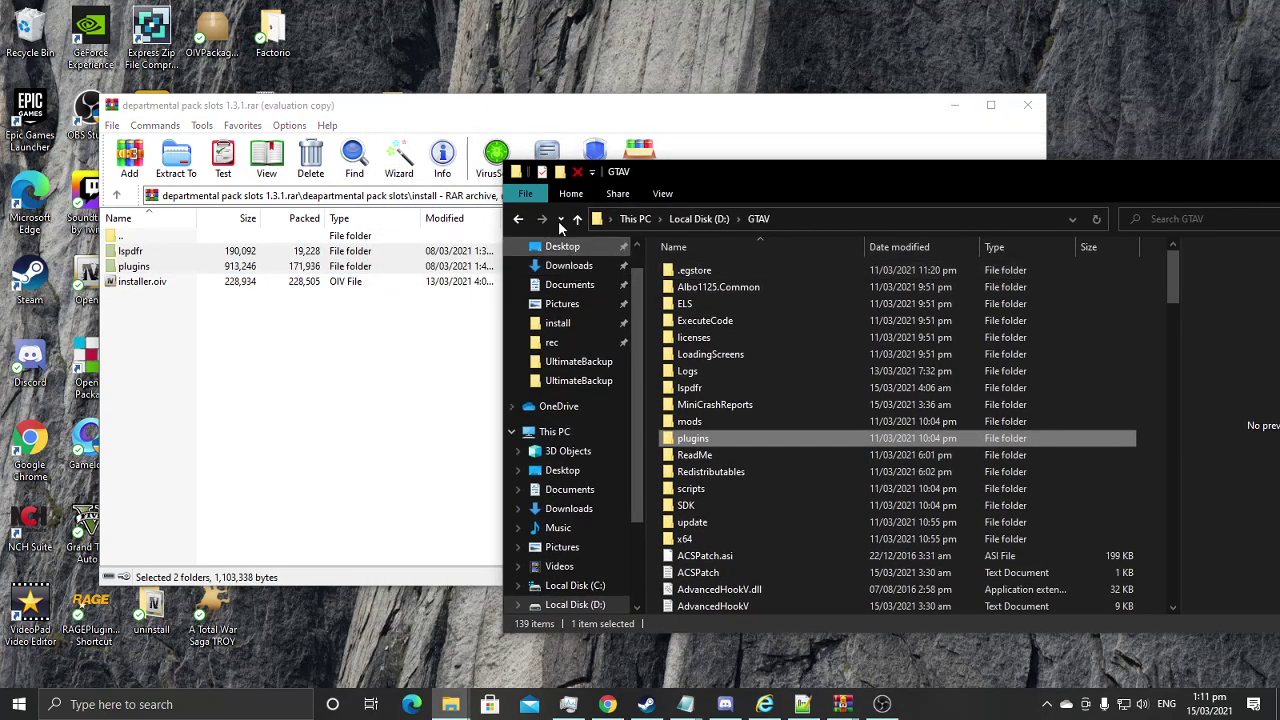
{"action": "left_click_drag", "start_coordinate": [264, 252], "coordinate": [1157, 372]}
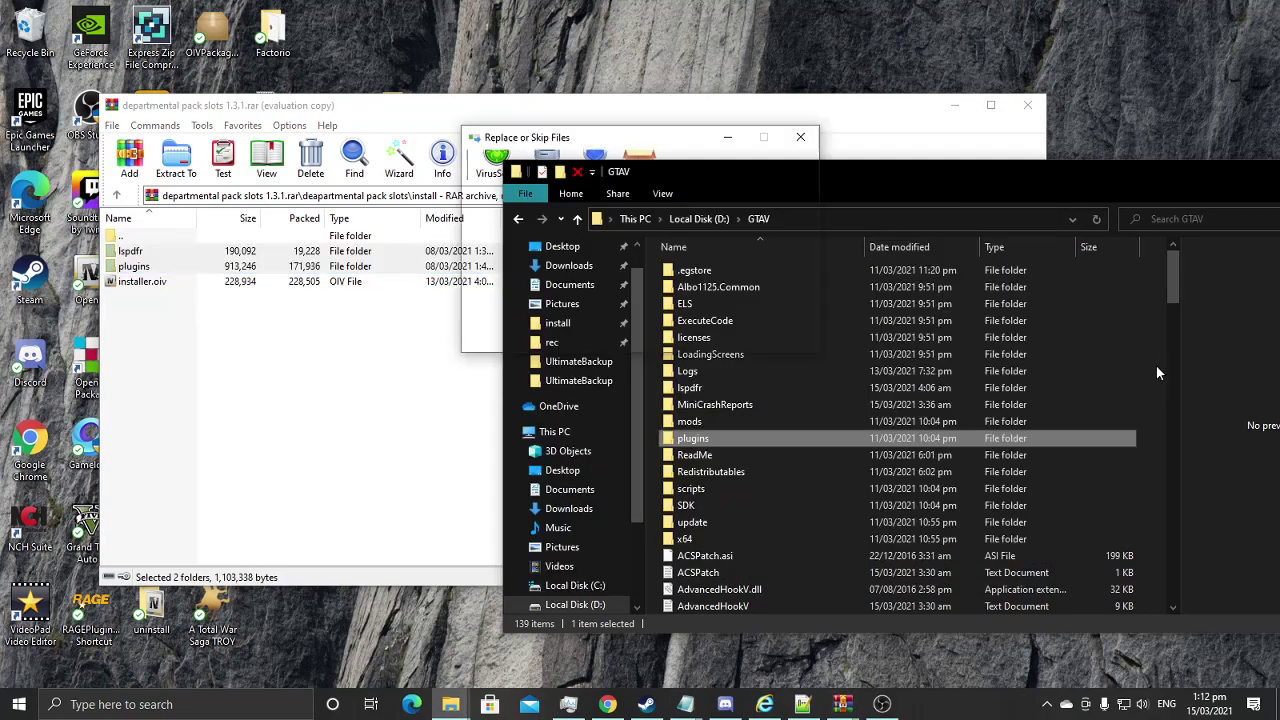
{"action": "left_click", "coordinate": [607, 222]}
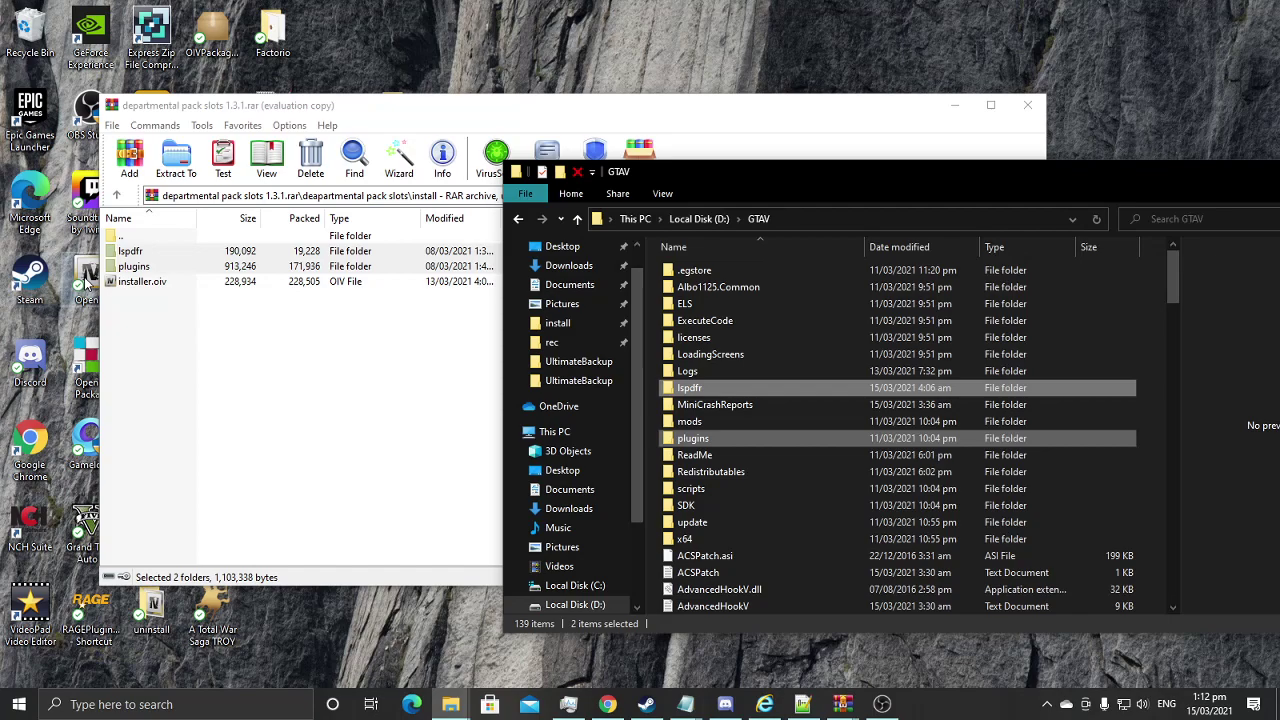
Step: Install installer.oiv's Departmental vehicle slots package into the mods folder with OpenIV, then close it
{"action": "left_click", "coordinate": [145, 283]}
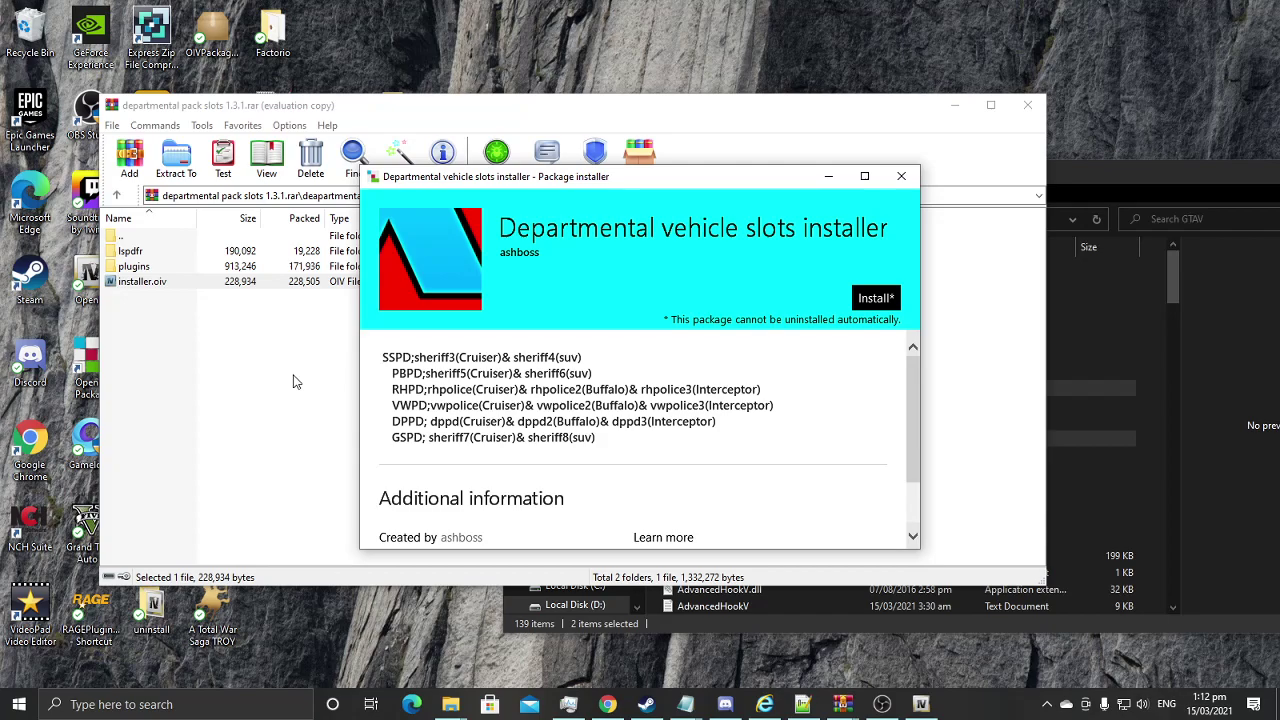
{"action": "left_click", "coordinate": [880, 300]}
{"action": "left_click", "coordinate": [724, 338]}
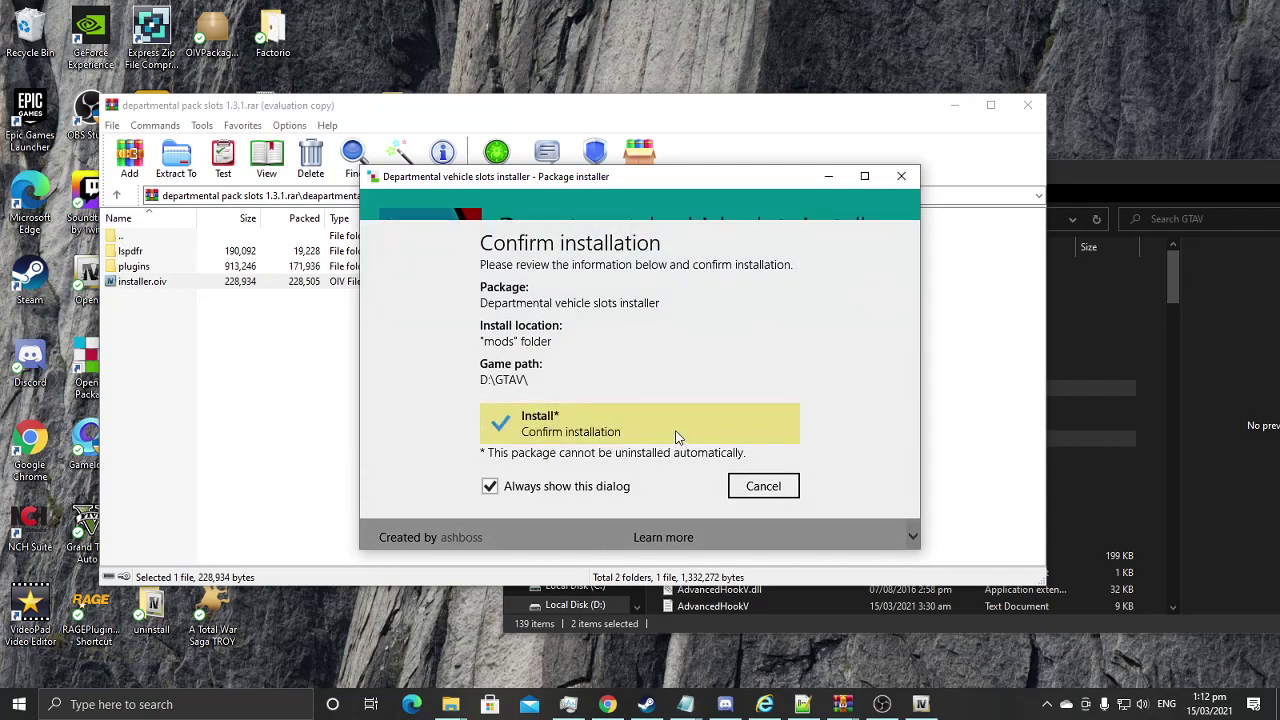
{"action": "left_click", "coordinate": [676, 437]}
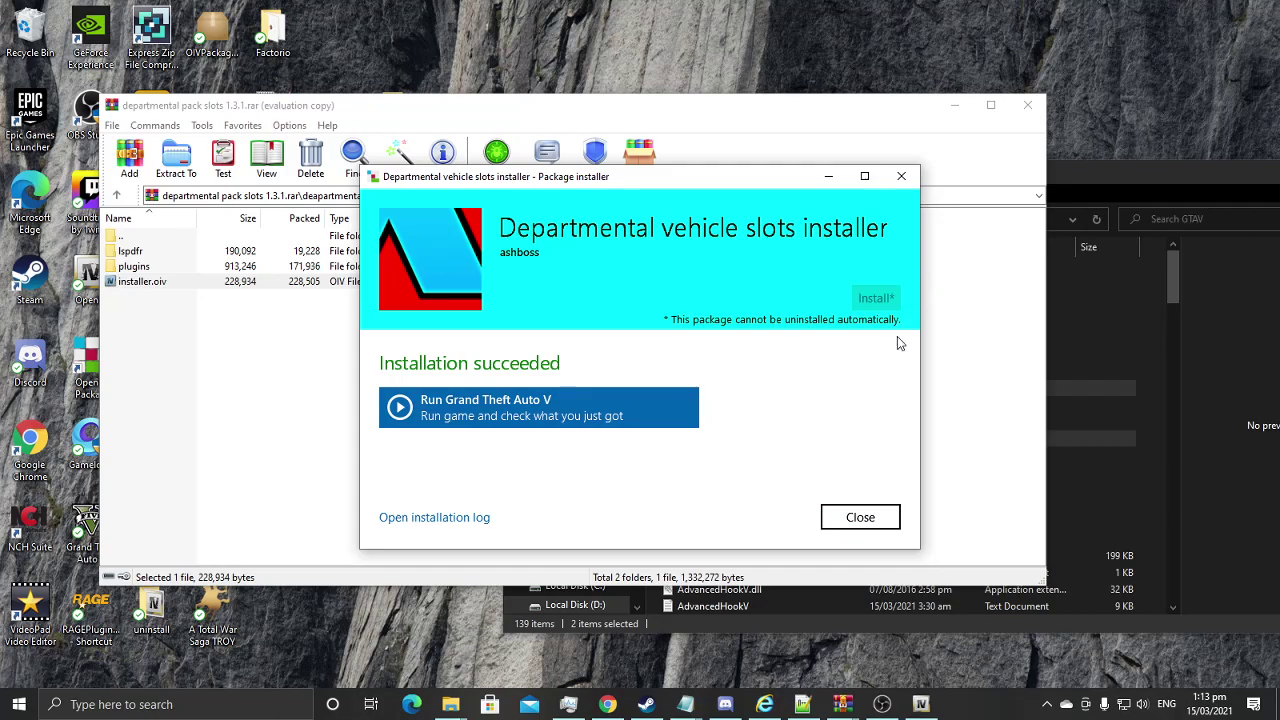
{"action": "left_click", "coordinate": [858, 518]}
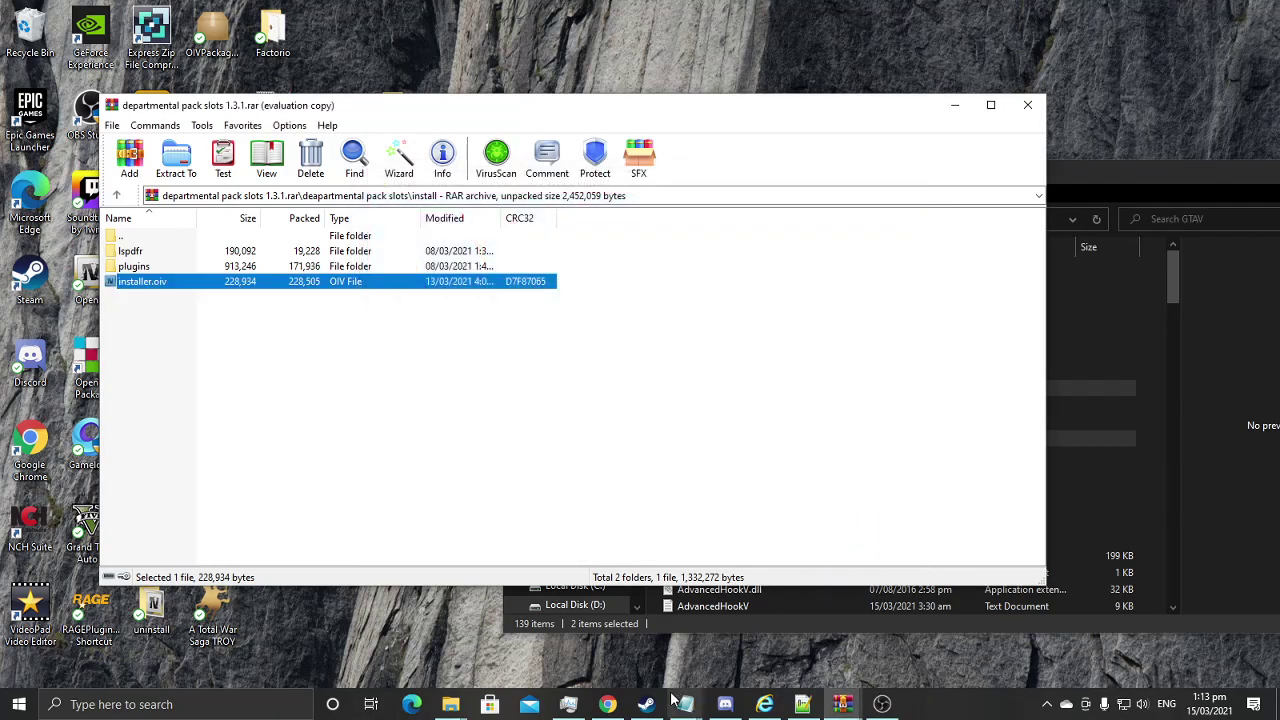
Step: Browse LCPDFR.com's GTA5 Vehicle Models listing, then return to the WinRAR archive window
{"action": "left_click", "coordinate": [613, 706]}
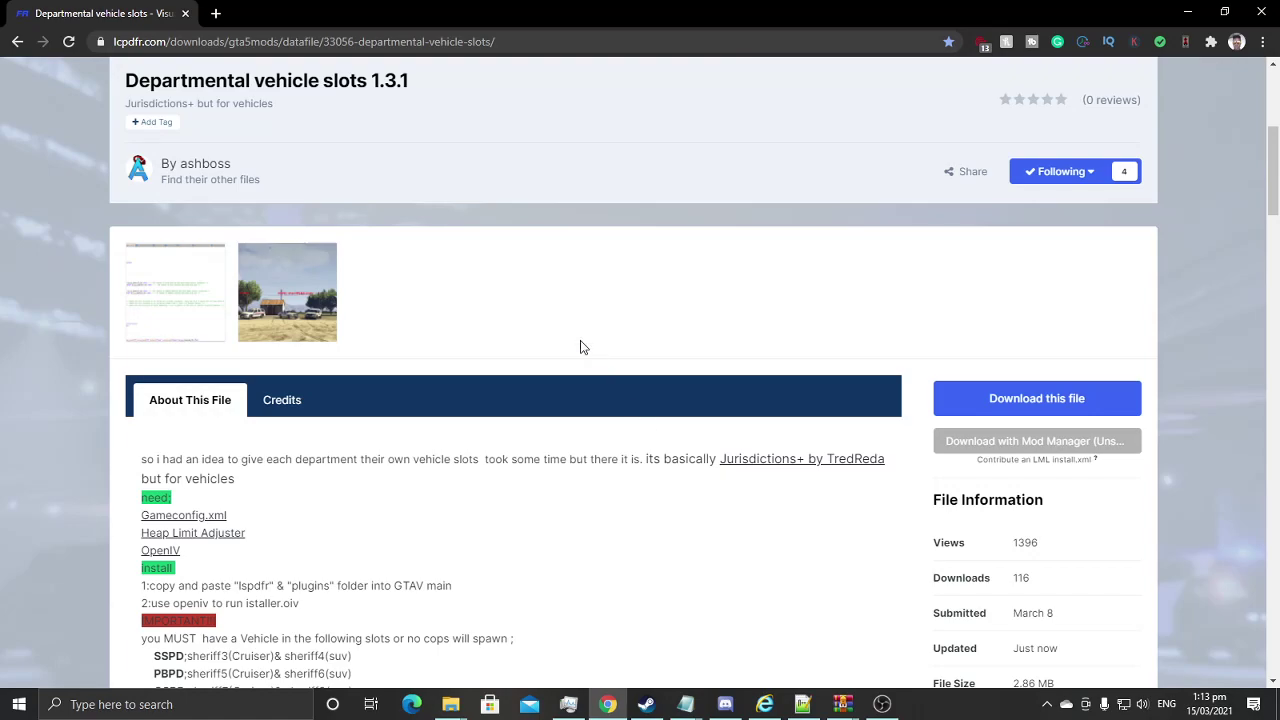
{"action": "scroll", "coordinate": [581, 349], "scroll_direction": "up", "scroll_amount": 4}
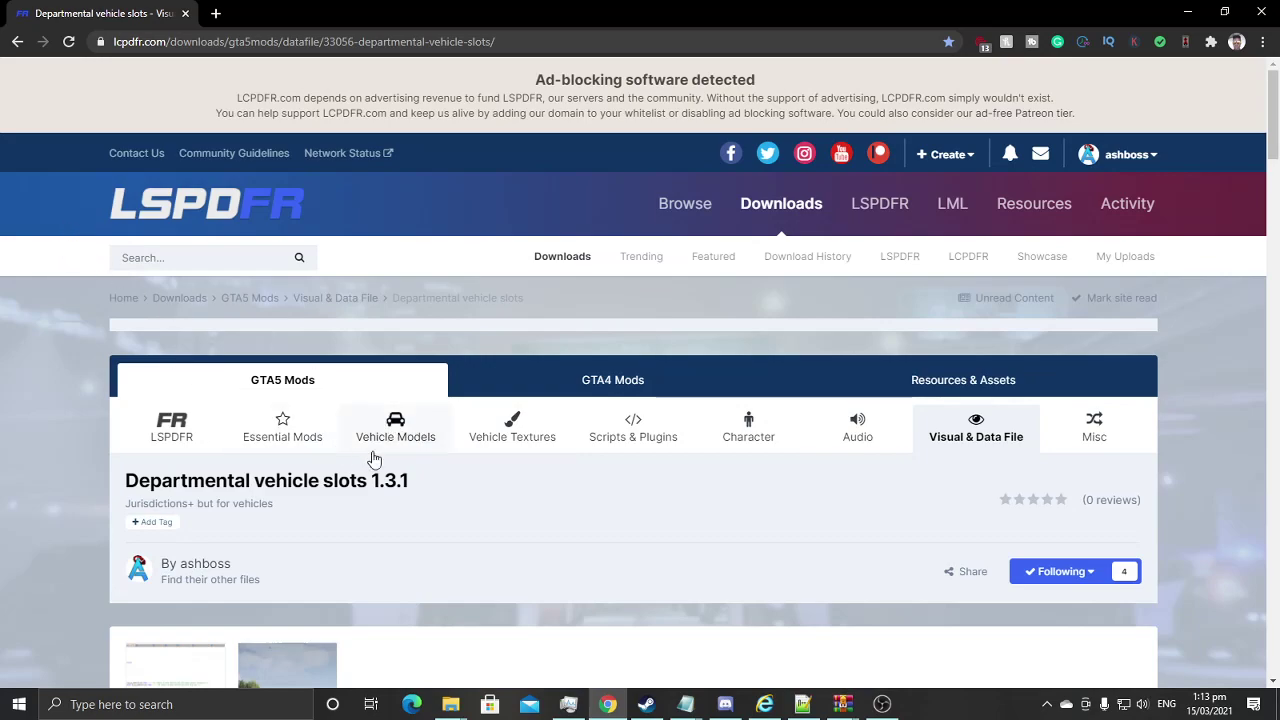
{"action": "left_click", "coordinate": [533, 448]}
{"action": "left_click", "coordinate": [425, 445]}
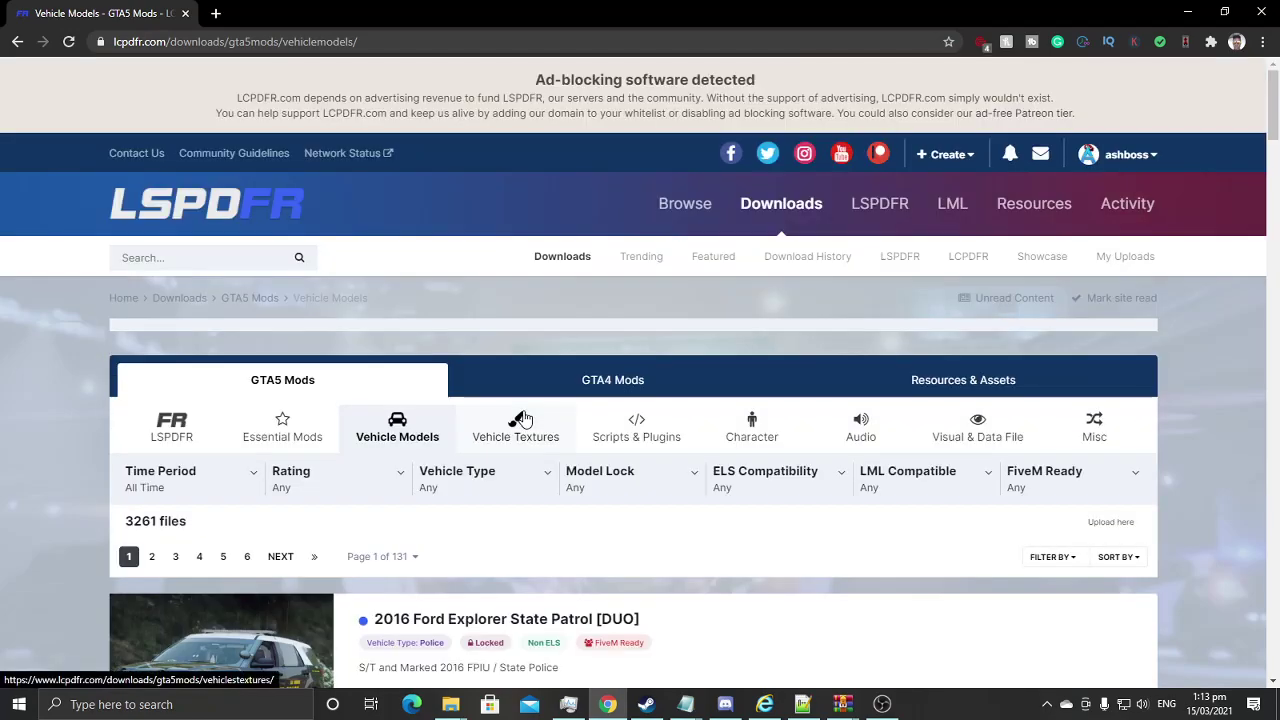
{"action": "scroll", "coordinate": [525, 418], "scroll_direction": "down", "scroll_amount": 2}
{"action": "scroll", "coordinate": [525, 418], "scroll_direction": "down", "scroll_amount": 2}
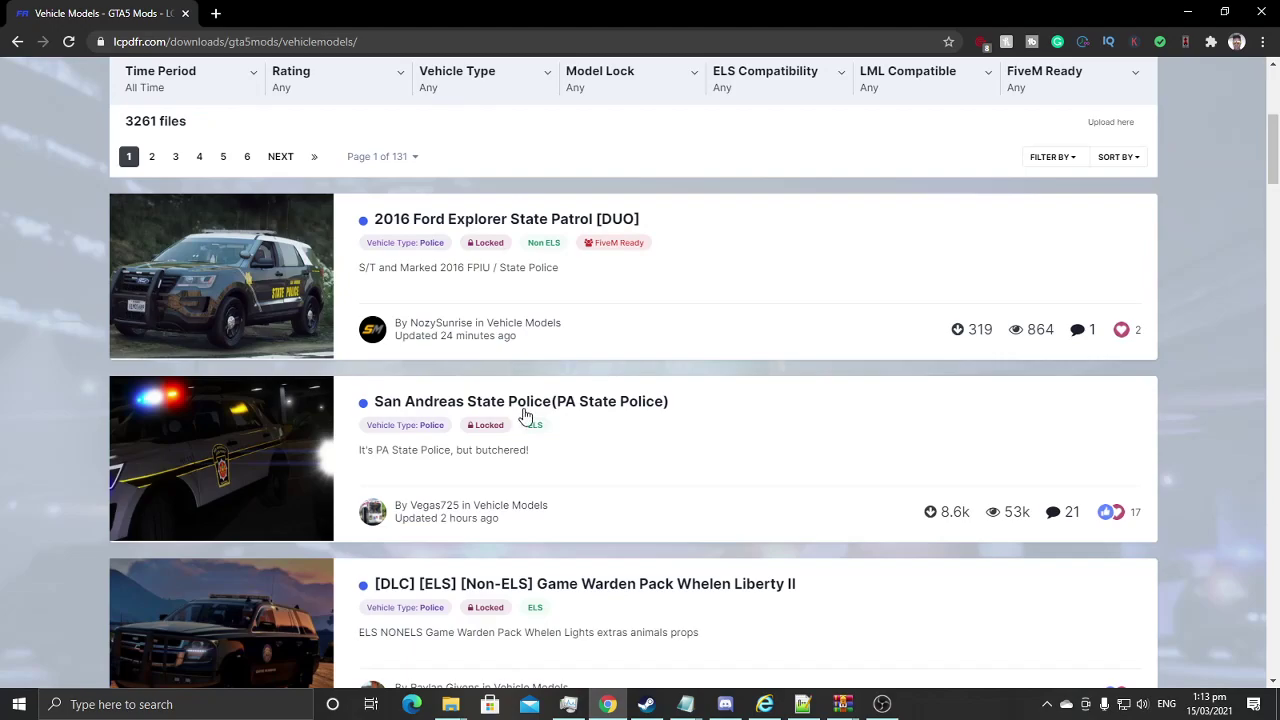
{"action": "scroll", "coordinate": [266, 290], "scroll_direction": "down", "scroll_amount": 3}
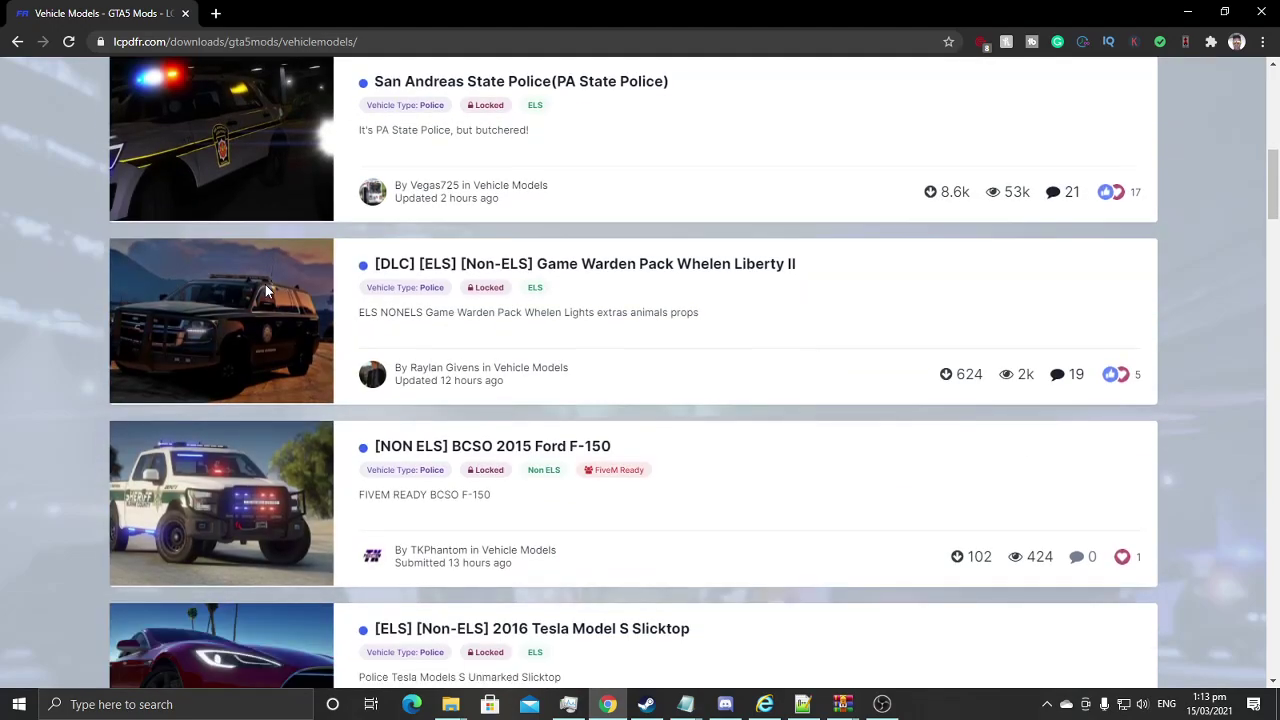
{"action": "scroll", "coordinate": [266, 290], "scroll_direction": "down", "scroll_amount": 3}
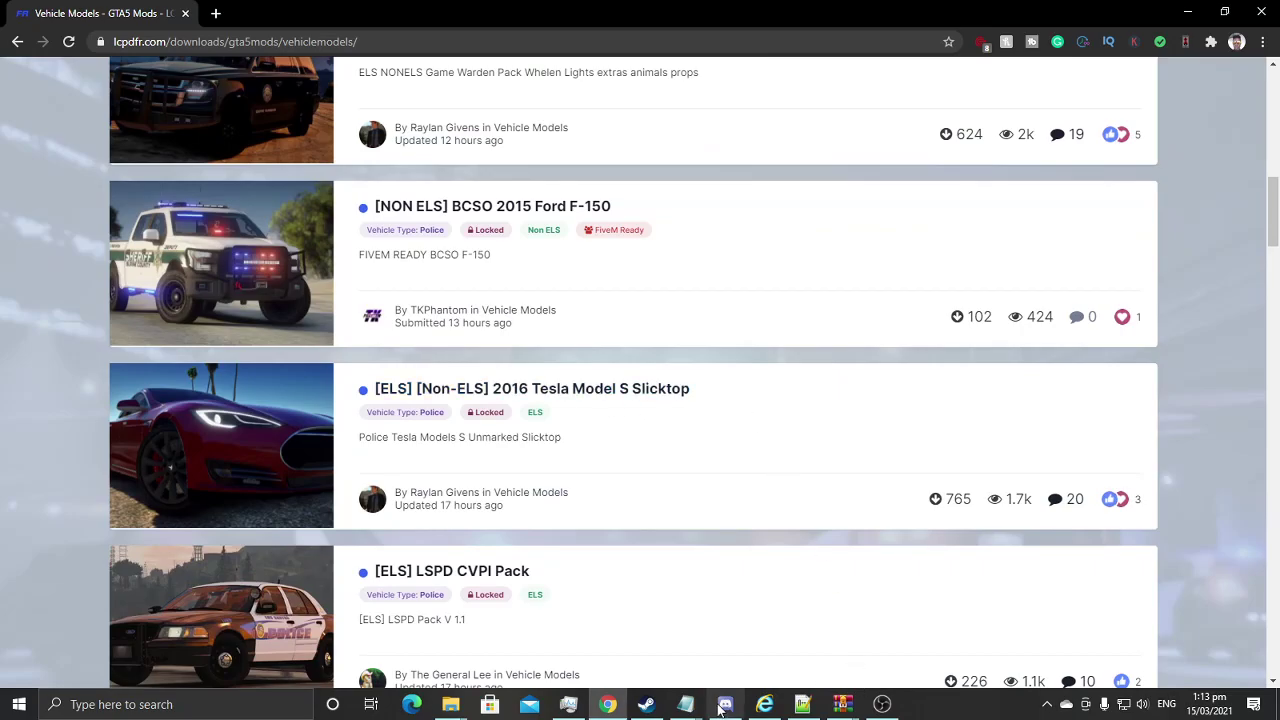
{"action": "left_click", "coordinate": [842, 704]}
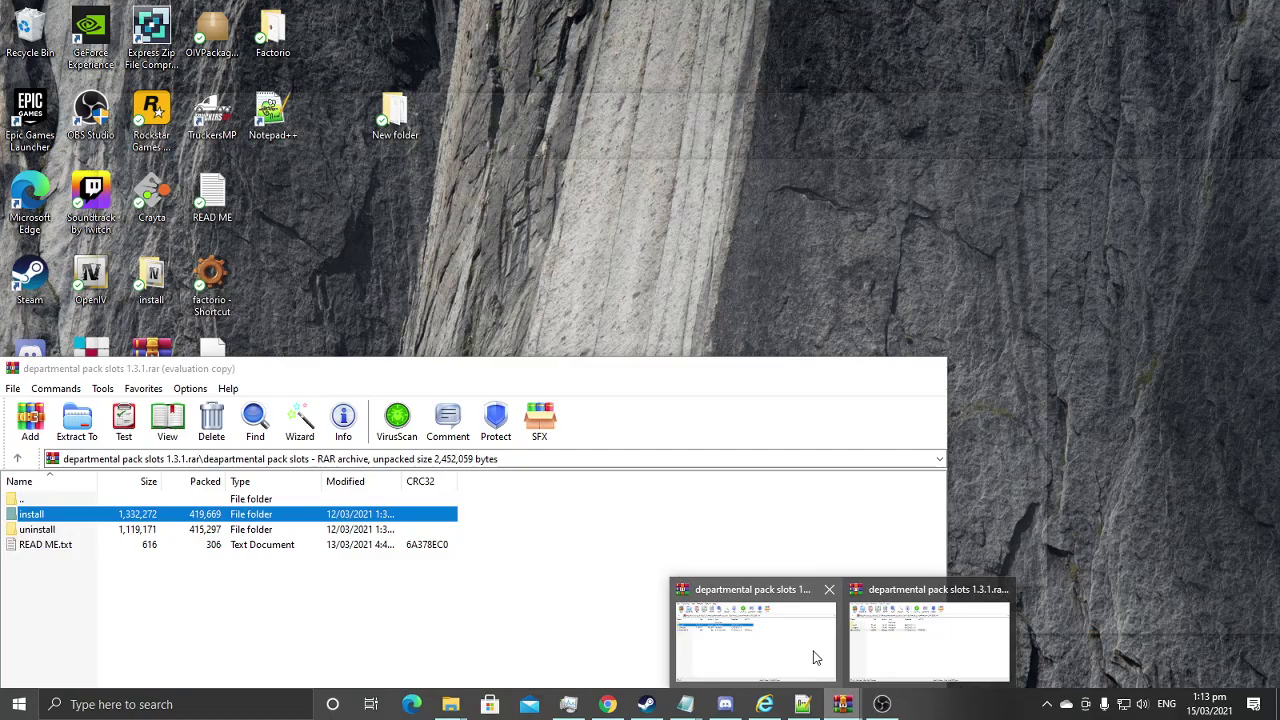
Step: Go up out of the departmental pack archive to the OneDrive Desktop folder in WinRAR
{"action": "left_click", "coordinate": [815, 658]}
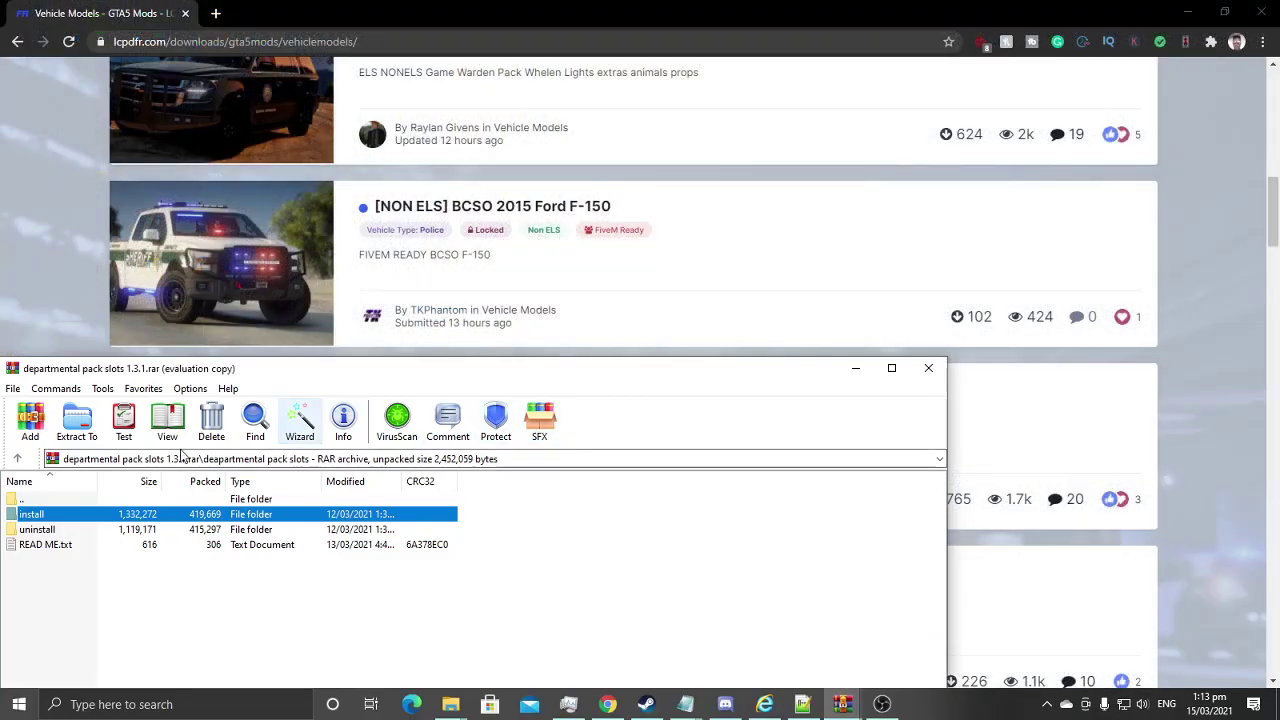
{"action": "left_click_drag", "start_coordinate": [283, 380], "coordinate": [673, 204]}
{"action": "left_click", "coordinate": [409, 280]}
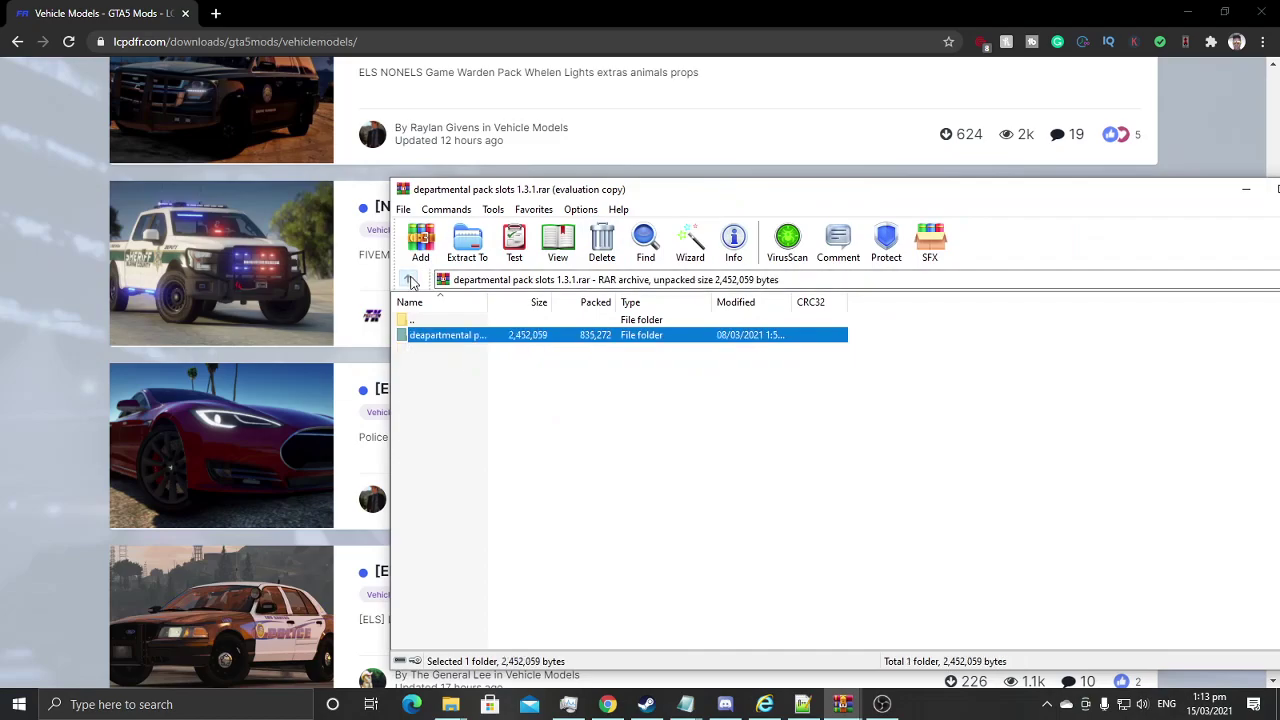
{"action": "left_click", "coordinate": [409, 280]}
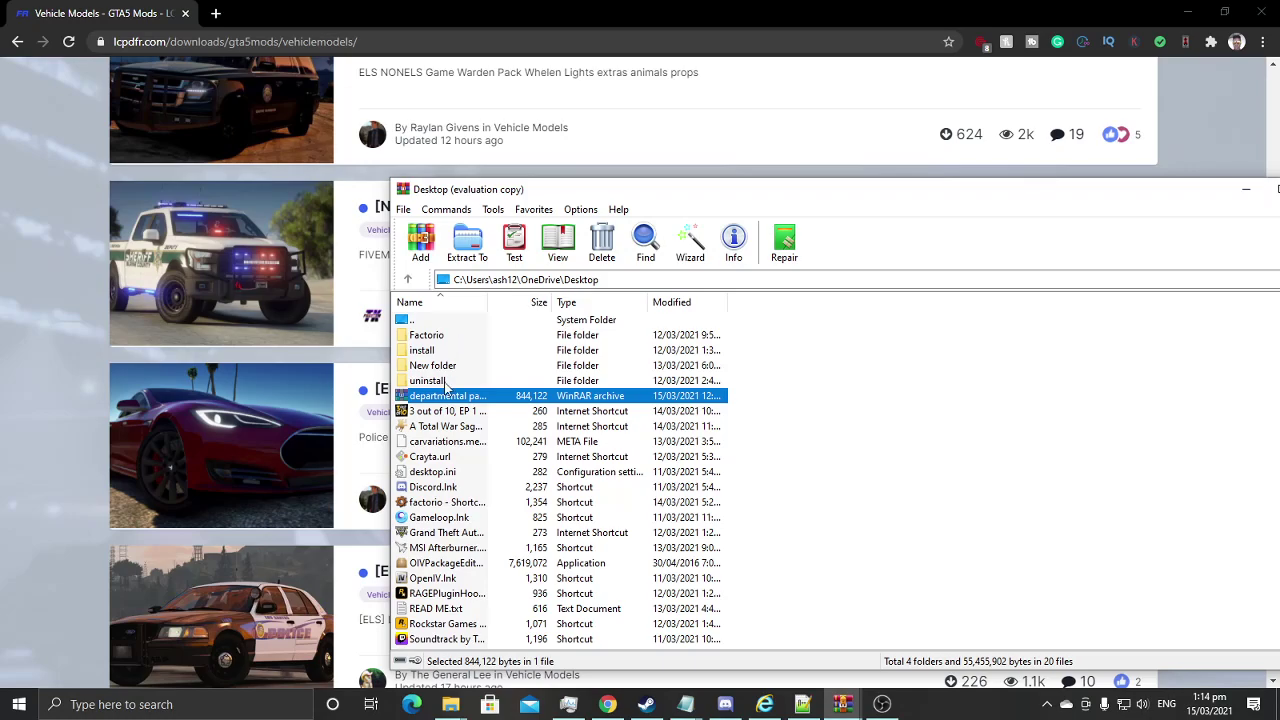
{"action": "scroll", "coordinate": [307, 218], "scroll_direction": "up", "scroll_amount": 1}
{"action": "scroll", "coordinate": [307, 225], "scroll_direction": "up", "scroll_amount": 4}
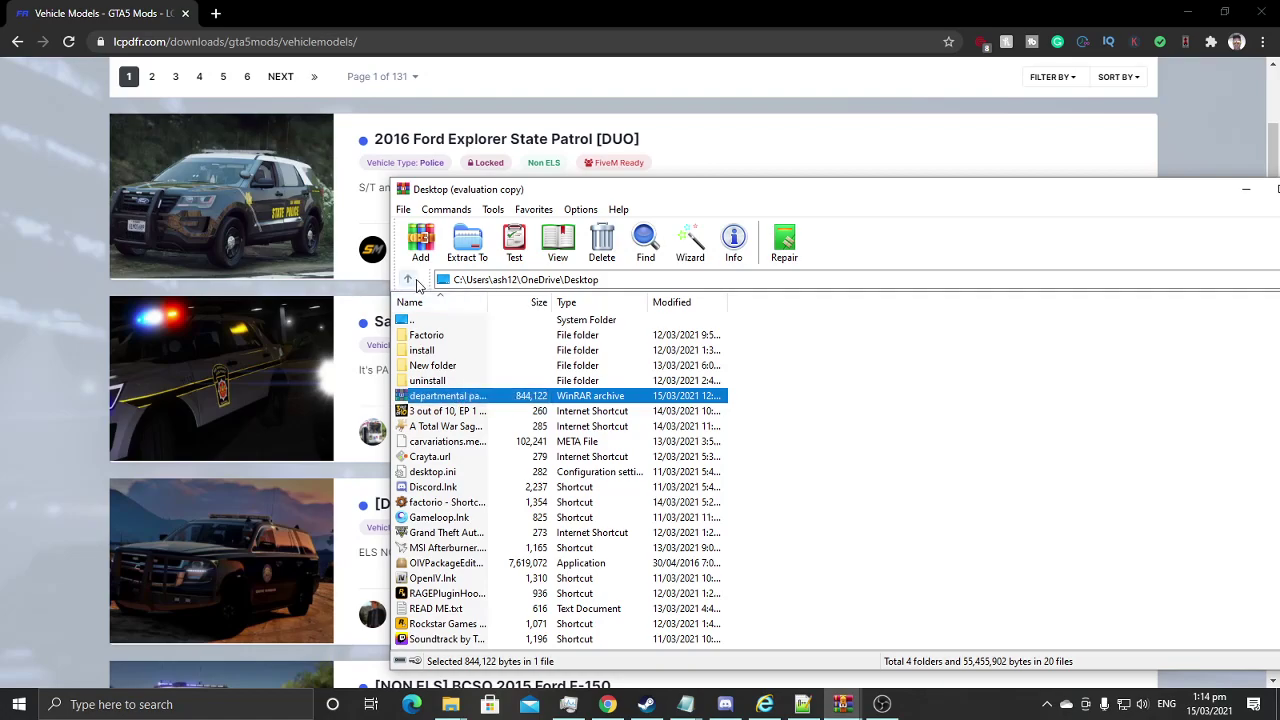
{"action": "left_click", "coordinate": [445, 283]}
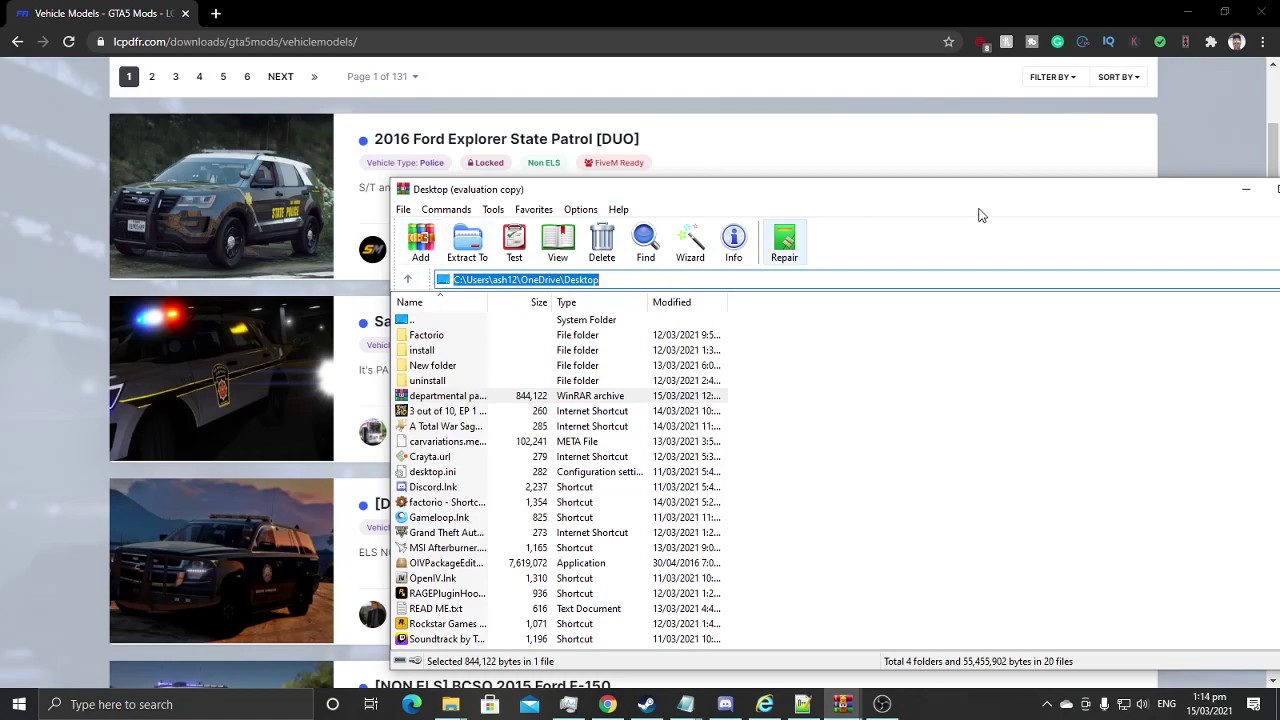
{"action": "left_click", "coordinate": [455, 704]}
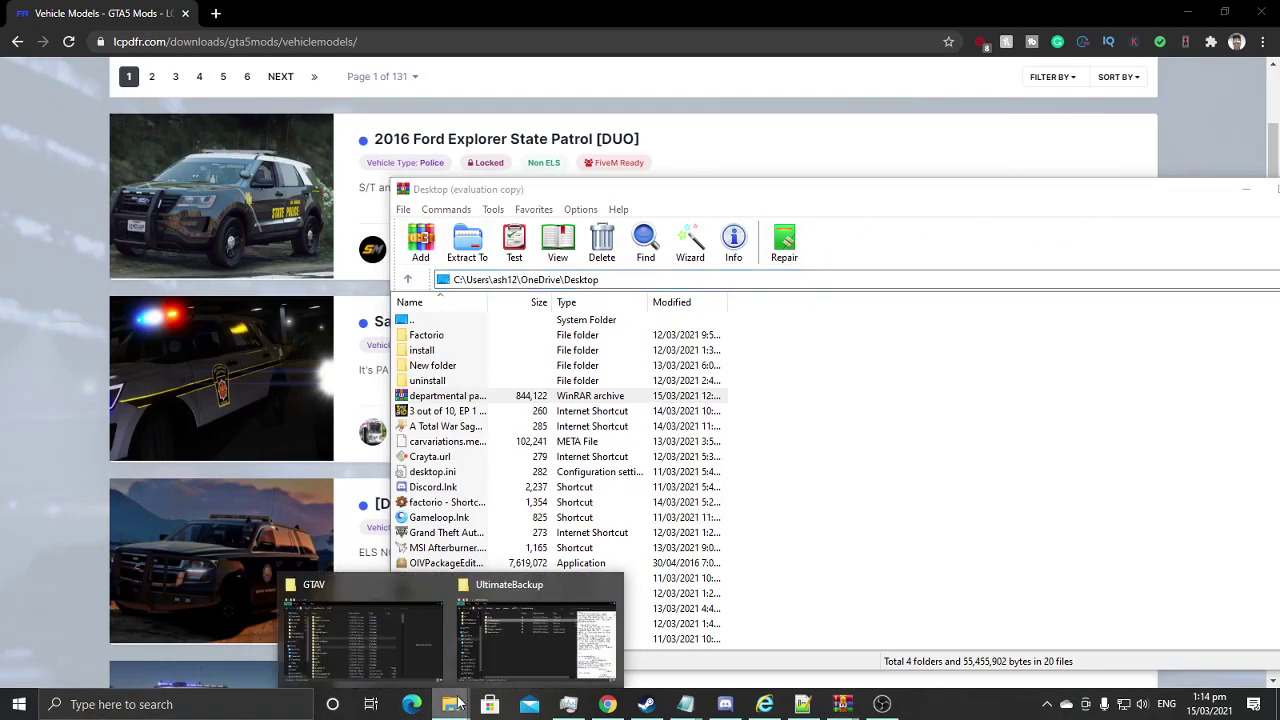
Step: Open 91838059_GrimeSheriff.zip from the Downloads folder in File Explorer
{"action": "left_click", "coordinate": [540, 615]}
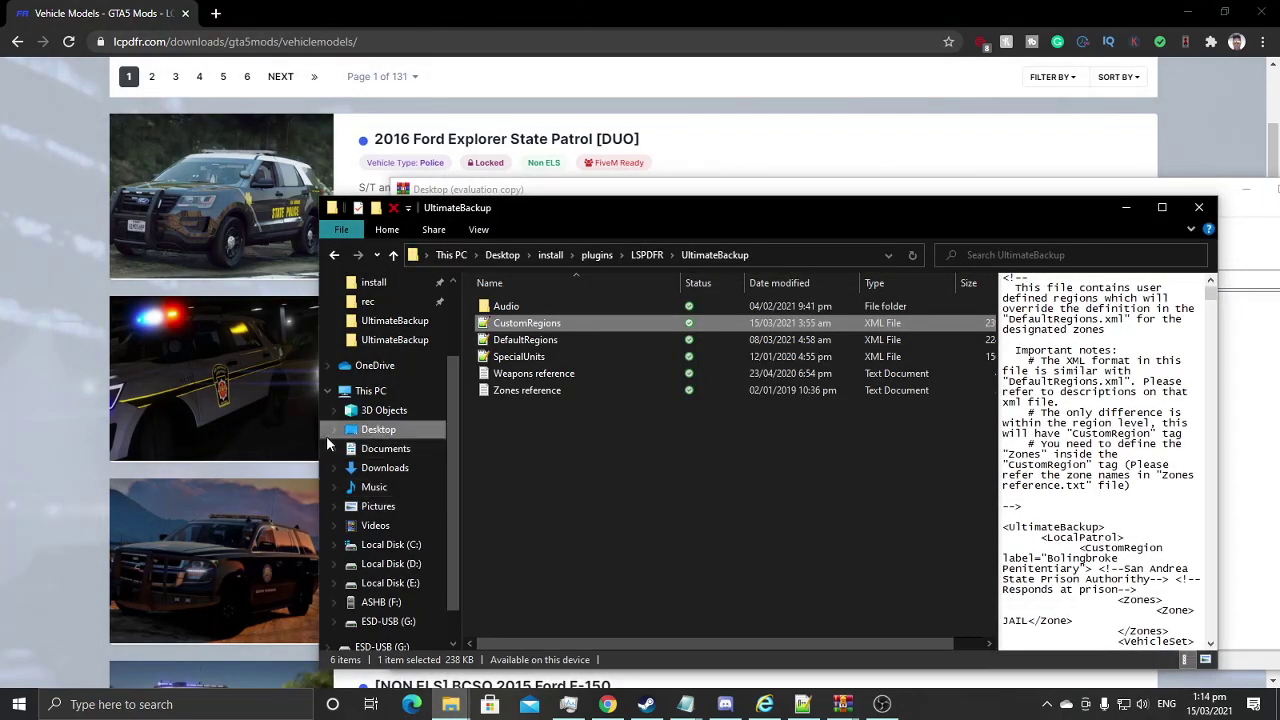
{"action": "left_click", "coordinate": [394, 472]}
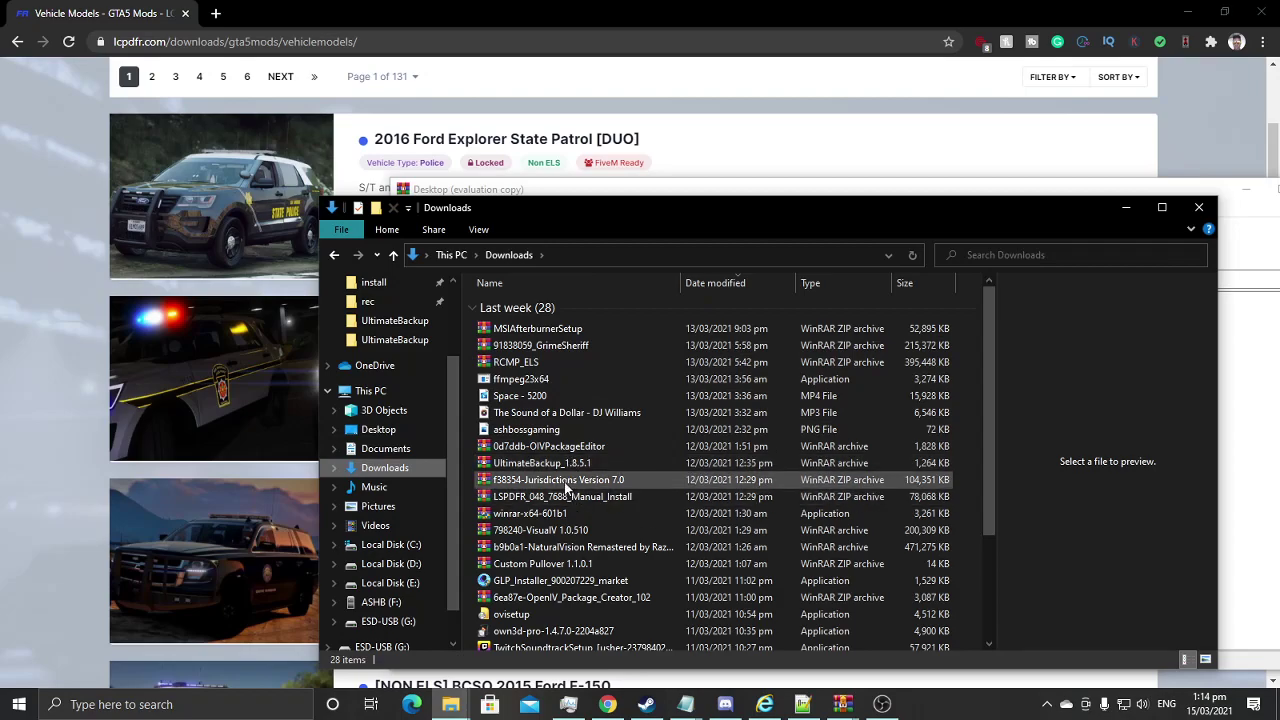
{"action": "double_click", "coordinate": [530, 345]}
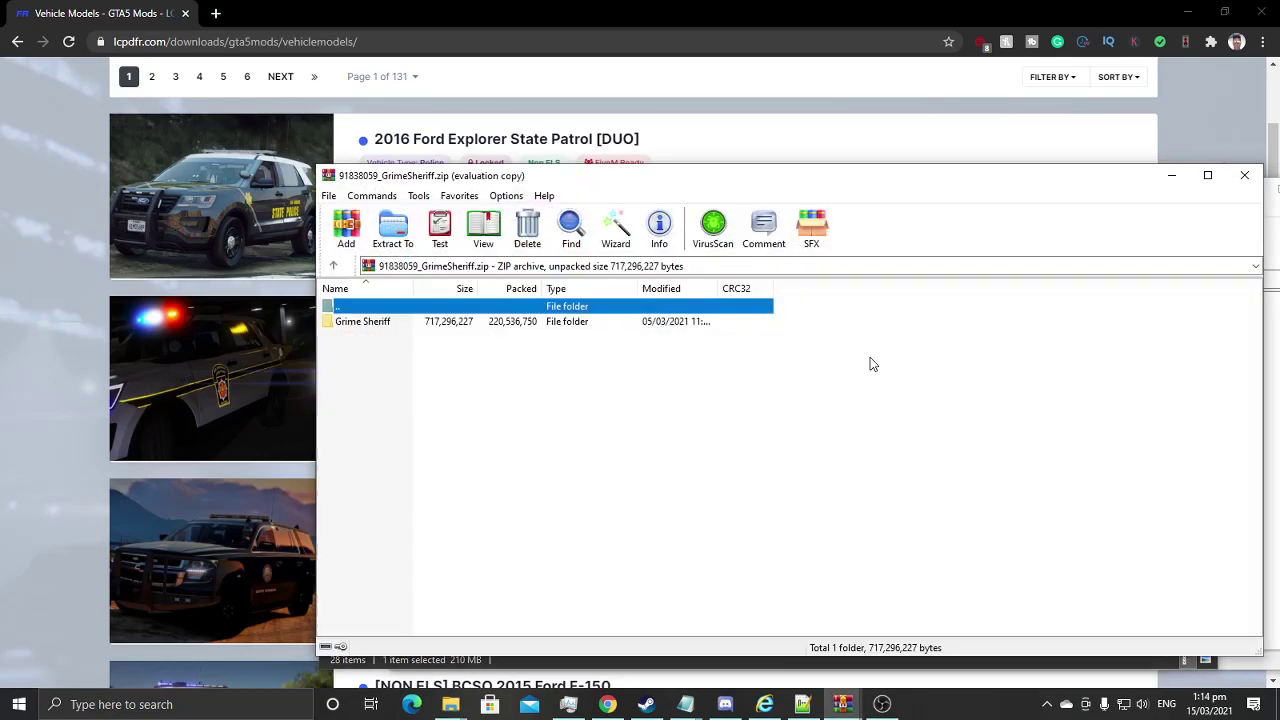
Step: Open the Grime Sheriff folder inside the archive, then minimize the browser window
{"action": "double_click", "coordinate": [362, 328]}
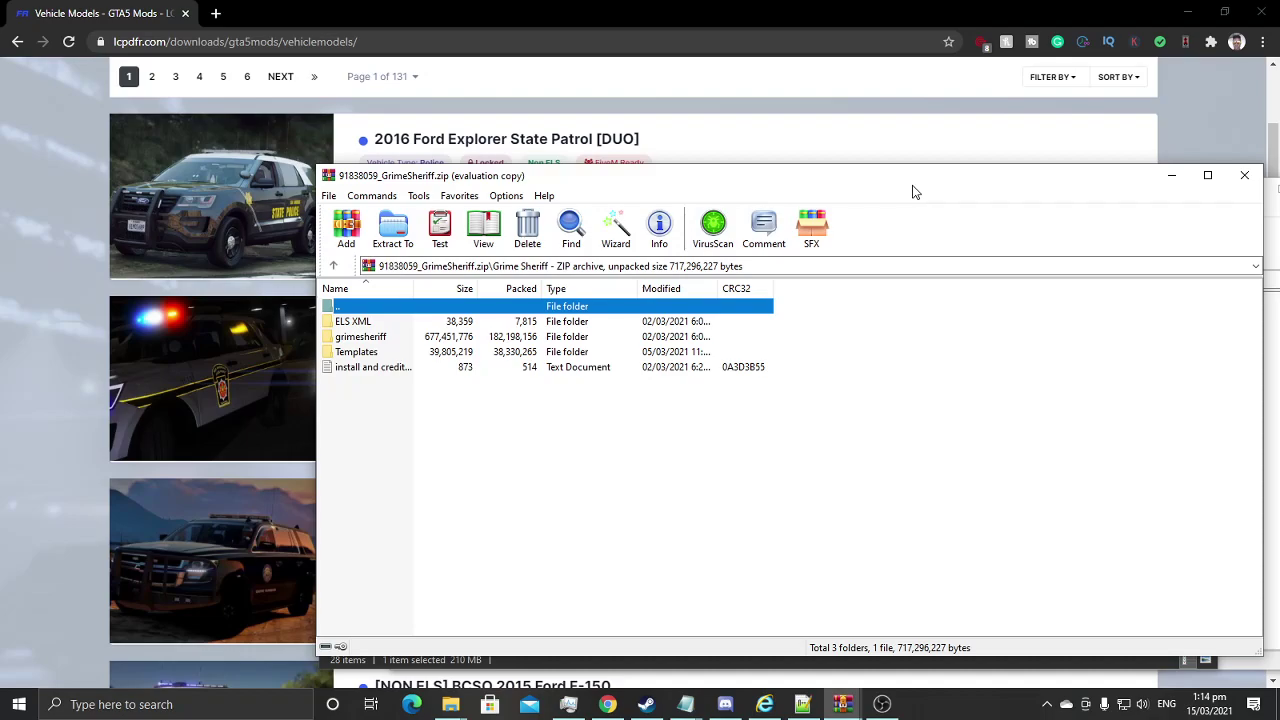
{"action": "left_click_drag", "start_coordinate": [913, 191], "coordinate": [845, 190]}
{"action": "left_click", "coordinate": [1187, 12]}
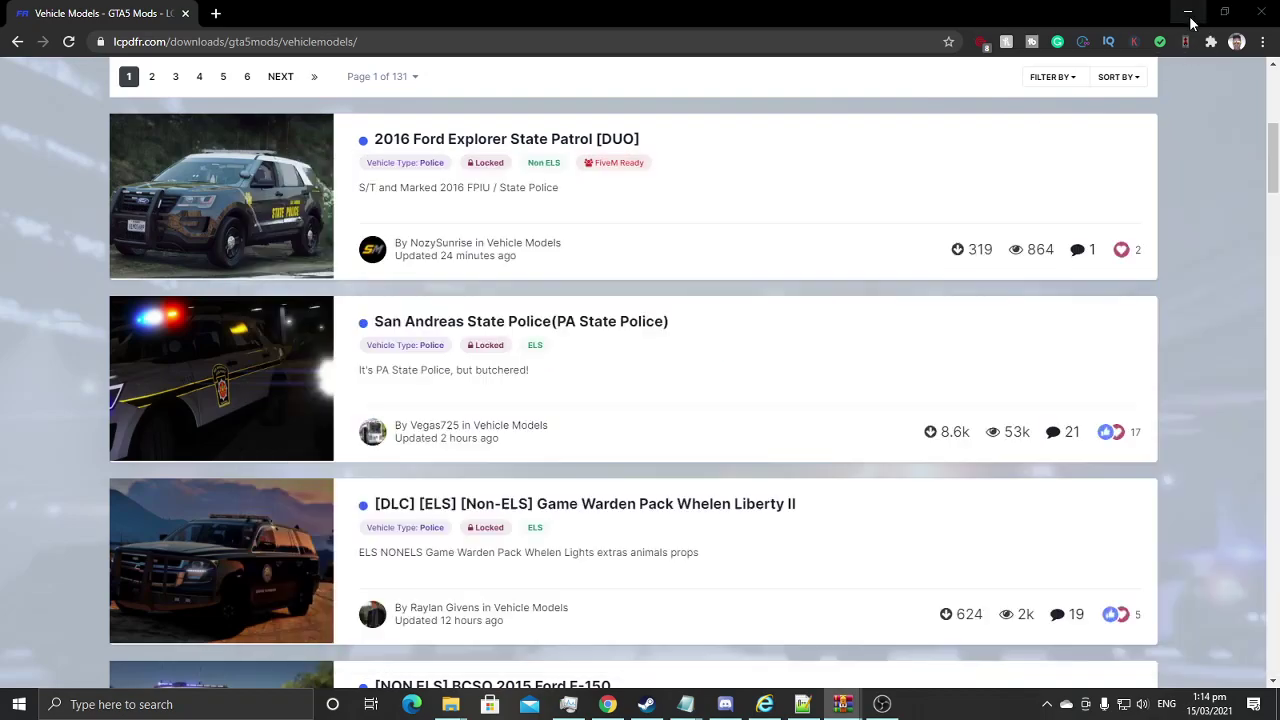
Step: Minimize the departmental pack archive and open the desktop's New folder
{"action": "left_click", "coordinate": [958, 110]}
{"action": "left_click", "coordinate": [958, 108]}
{"action": "left_click", "coordinate": [412, 122]}
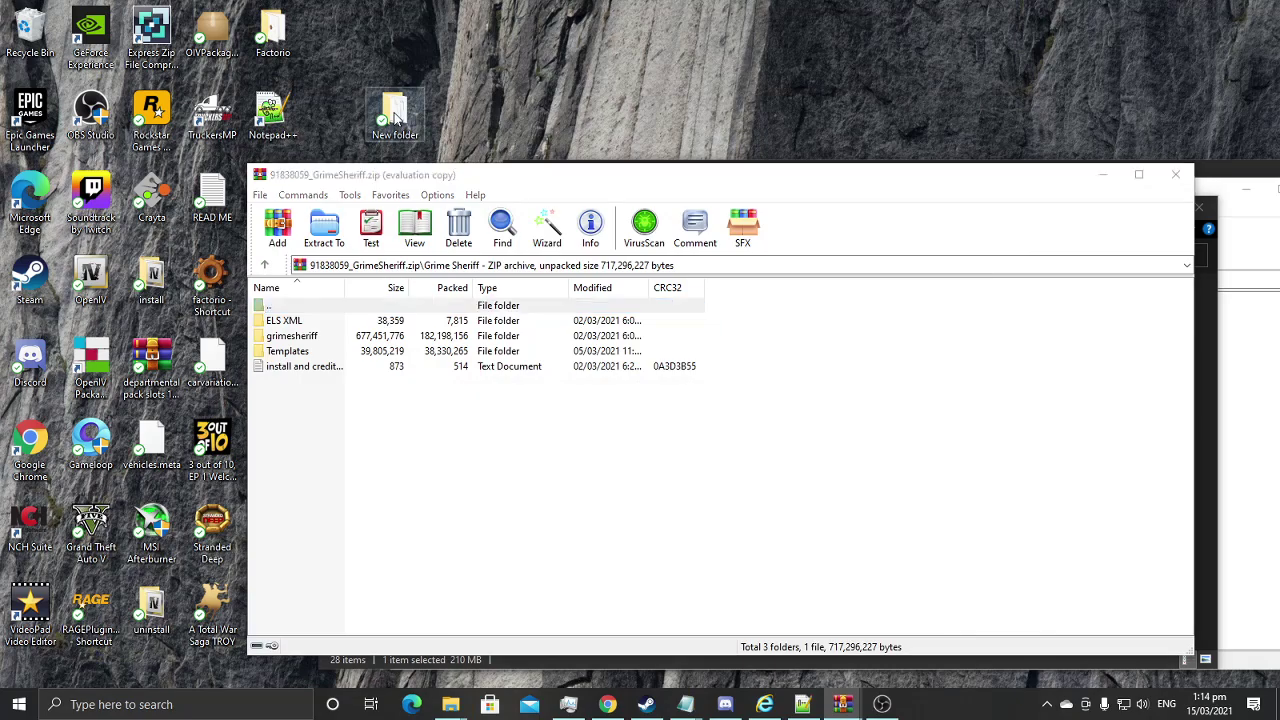
{"action": "double_click", "coordinate": [416, 124]}
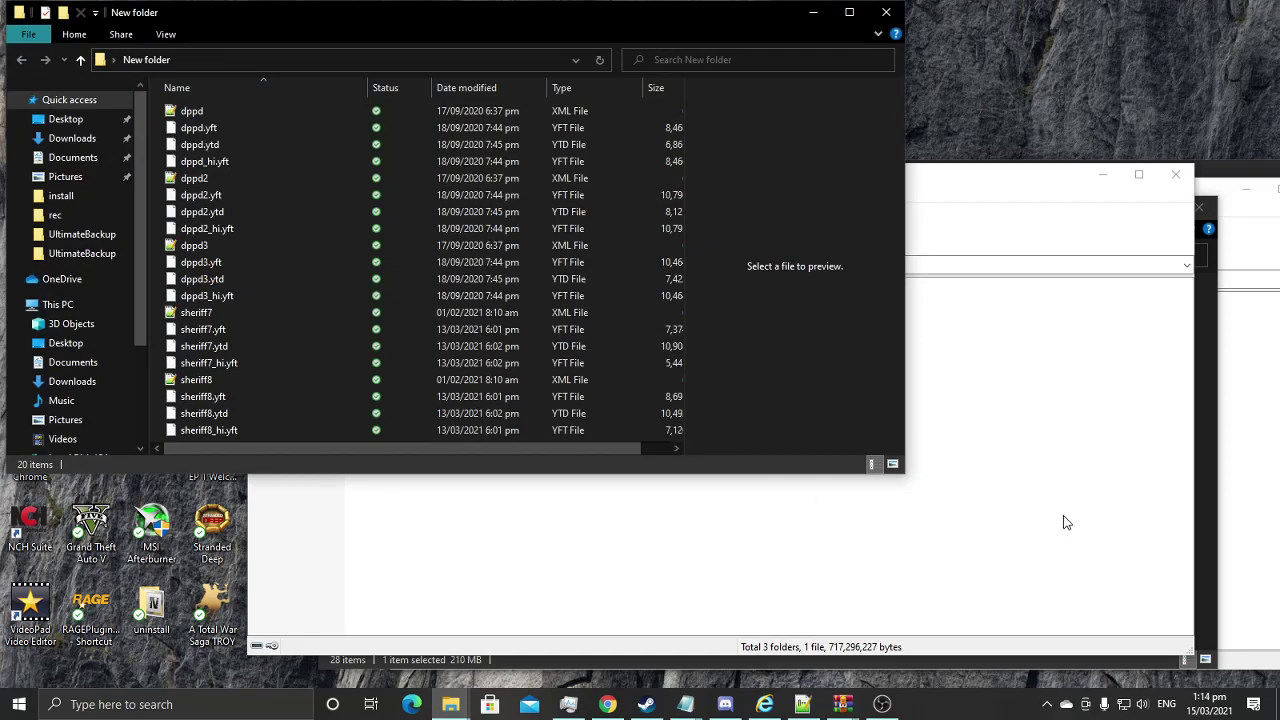
Step: Check that grimesheriff holds dlc.rpf in the GrimeSheriff archive, then go back up
{"action": "left_click", "coordinate": [1062, 505]}
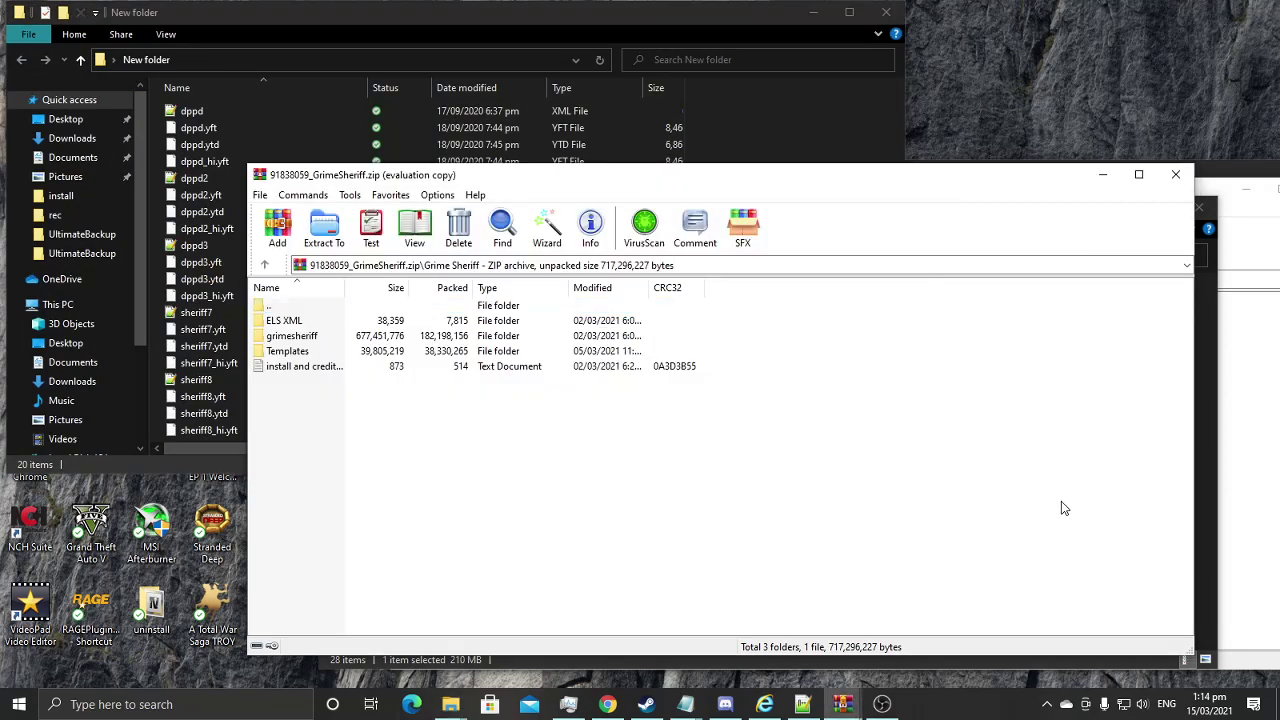
{"action": "double_click", "coordinate": [272, 337]}
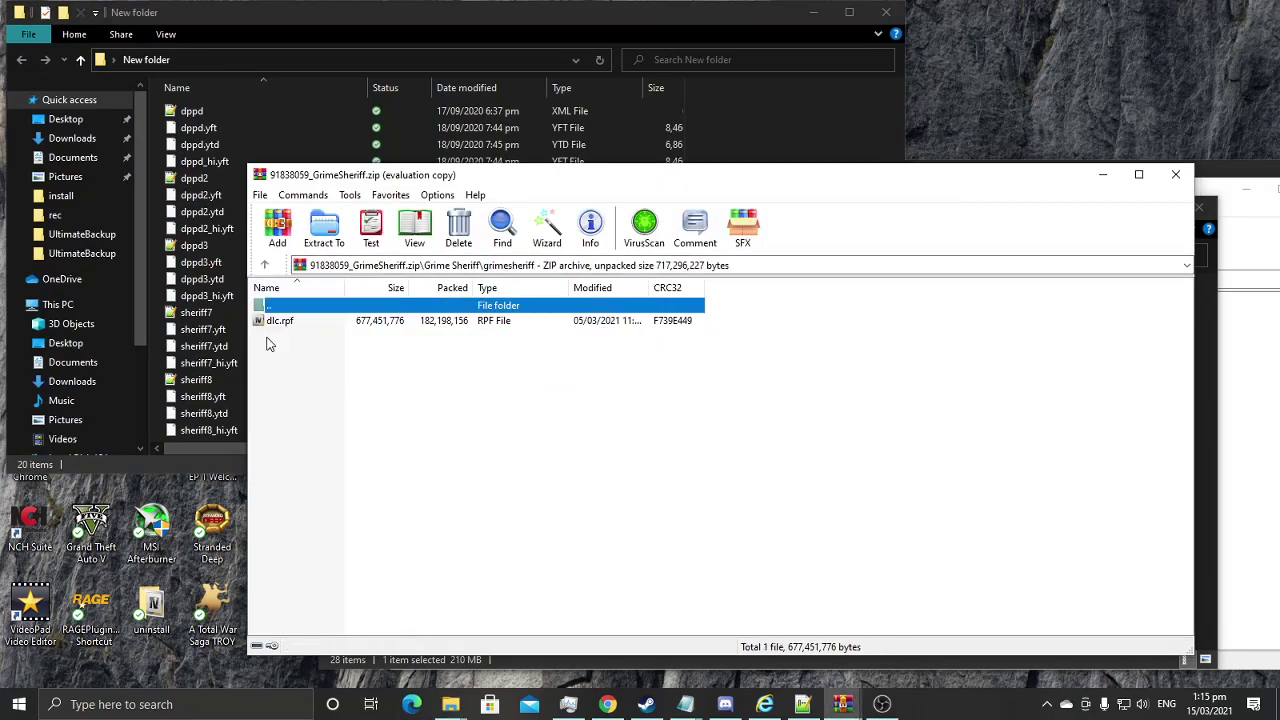
{"action": "left_click", "coordinate": [264, 264]}
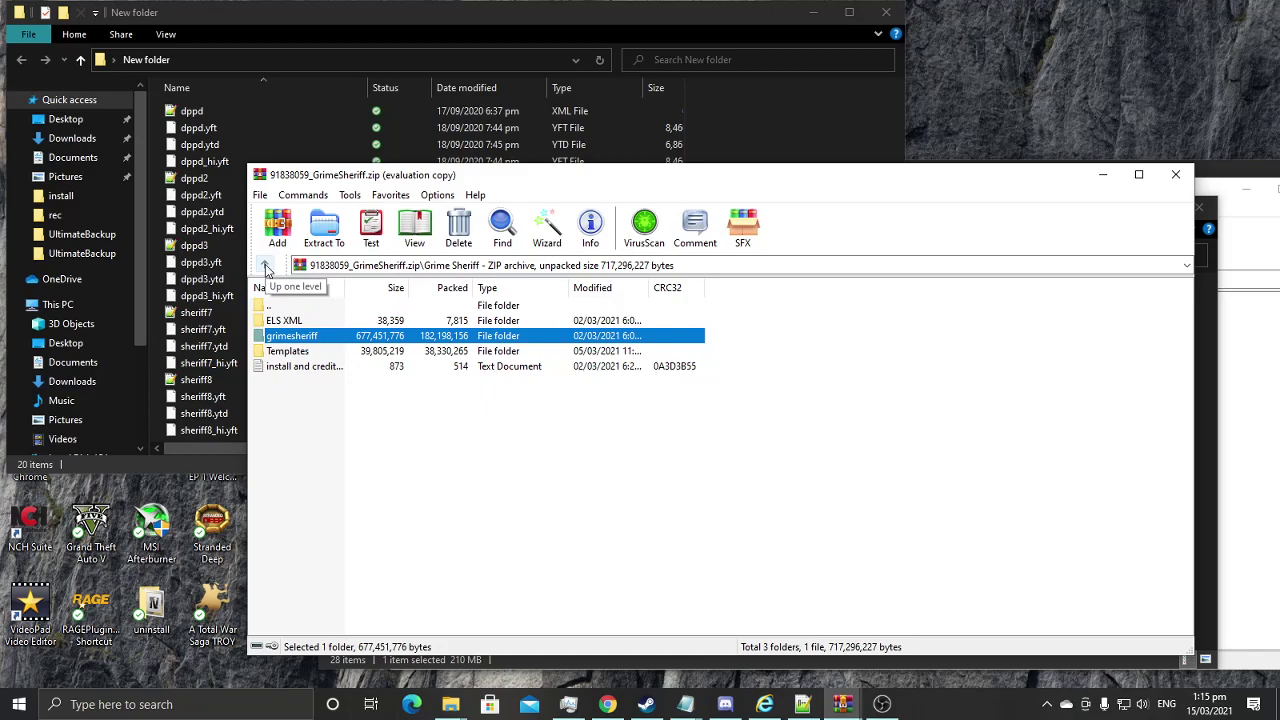
{"action": "left_click_drag", "start_coordinate": [492, 180], "coordinate": [650, 213]}
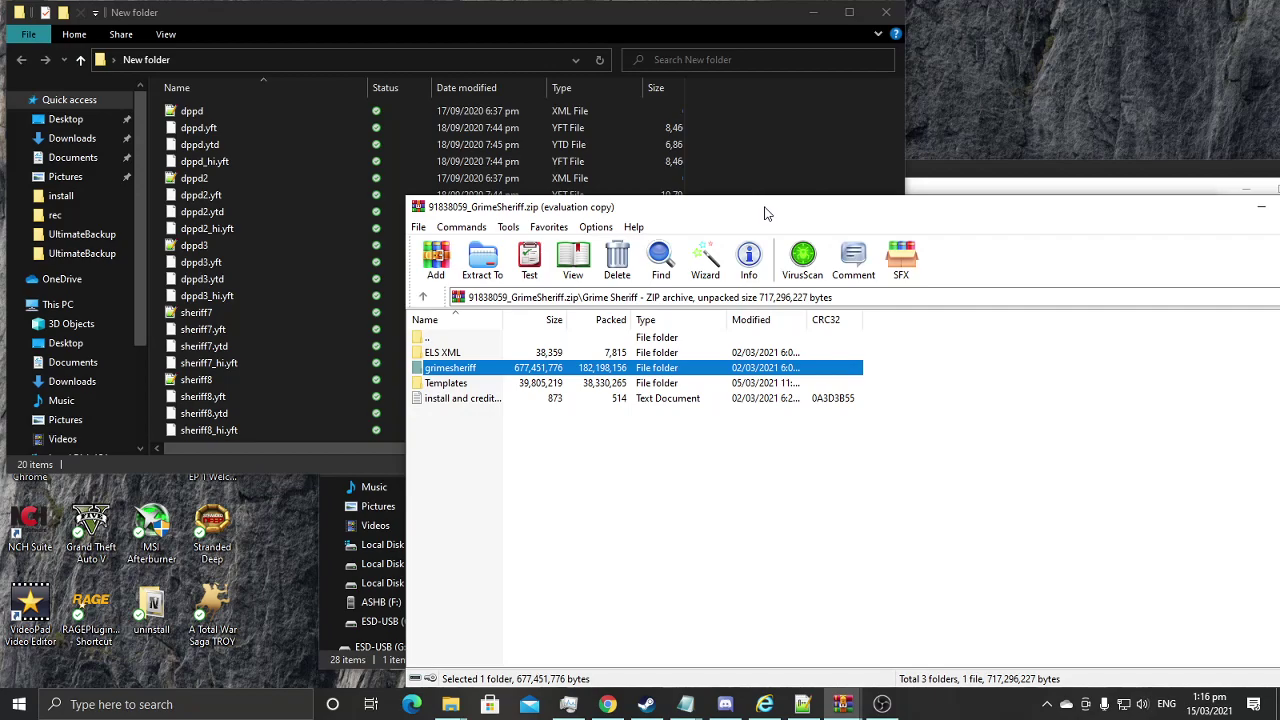
{"action": "left_click_drag", "start_coordinate": [764, 213], "coordinate": [717, 193]}
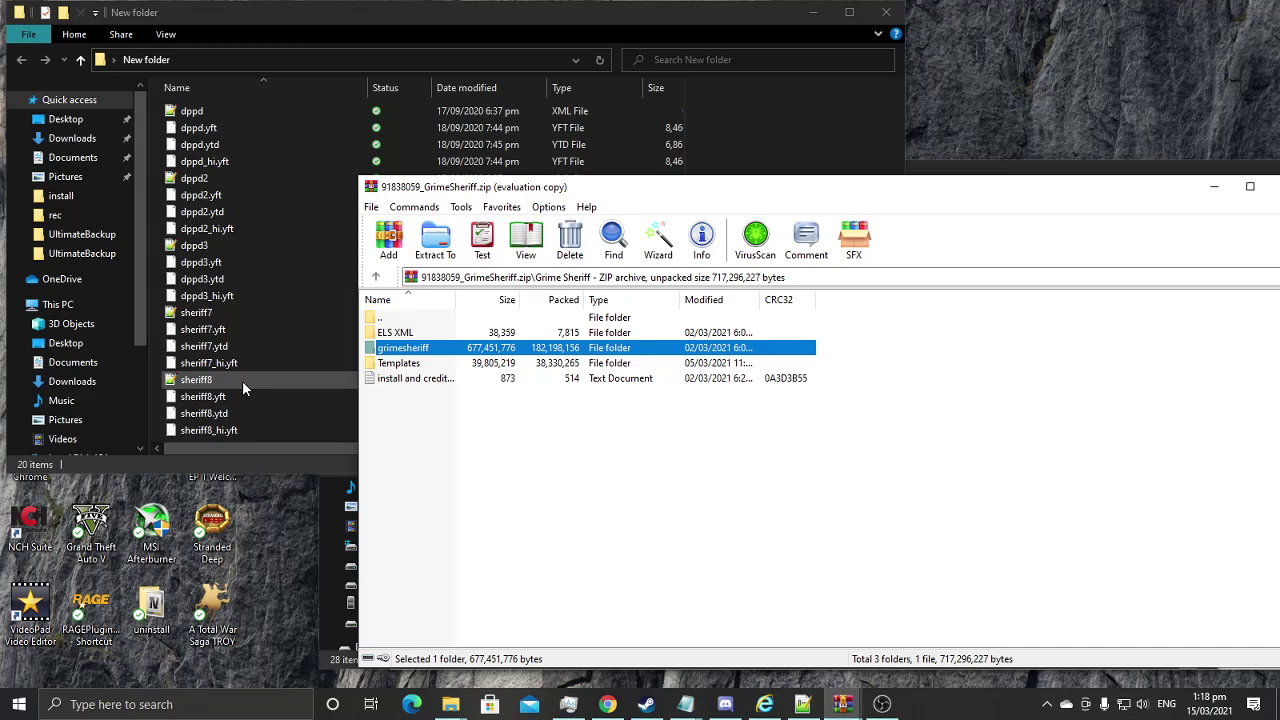
Step: Open the archive's ELS XML folder of sheriff files, then minimize WinRAR to reveal Downloads
{"action": "double_click", "coordinate": [401, 334]}
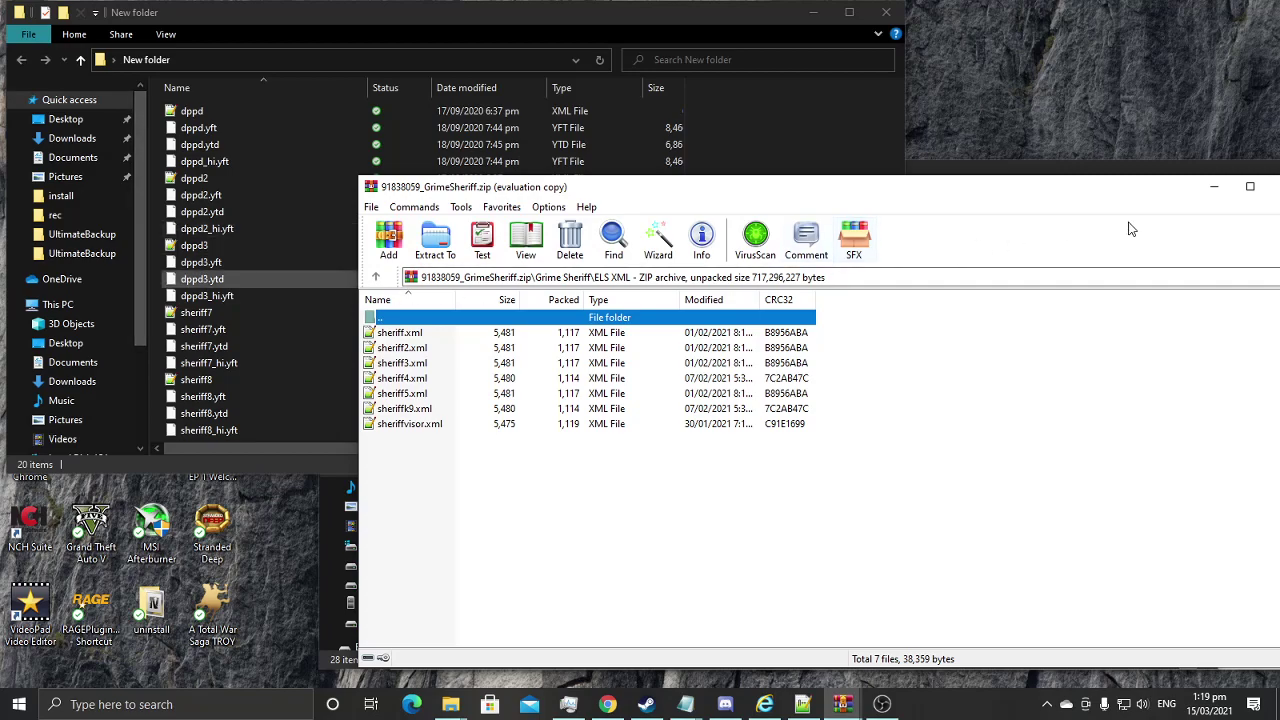
{"action": "left_click", "coordinate": [1214, 187]}
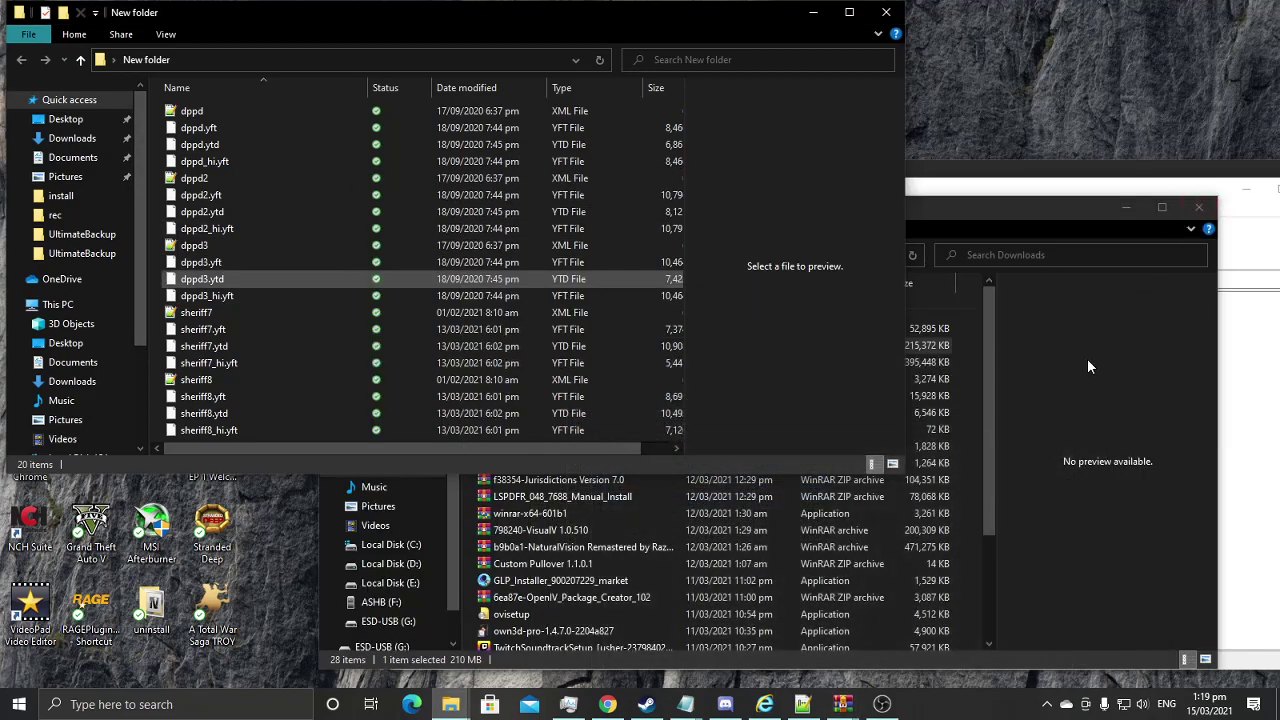
{"action": "left_click", "coordinate": [1012, 208]}
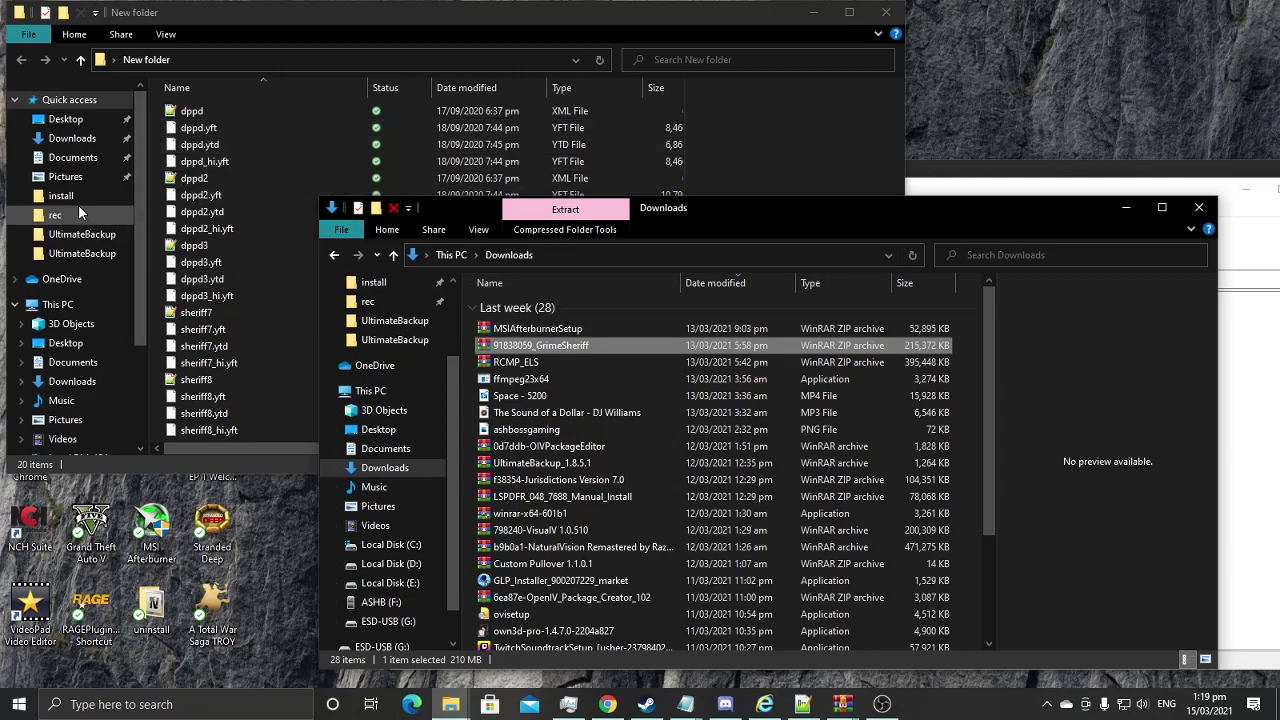
{"action": "left_click", "coordinate": [80, 236]}
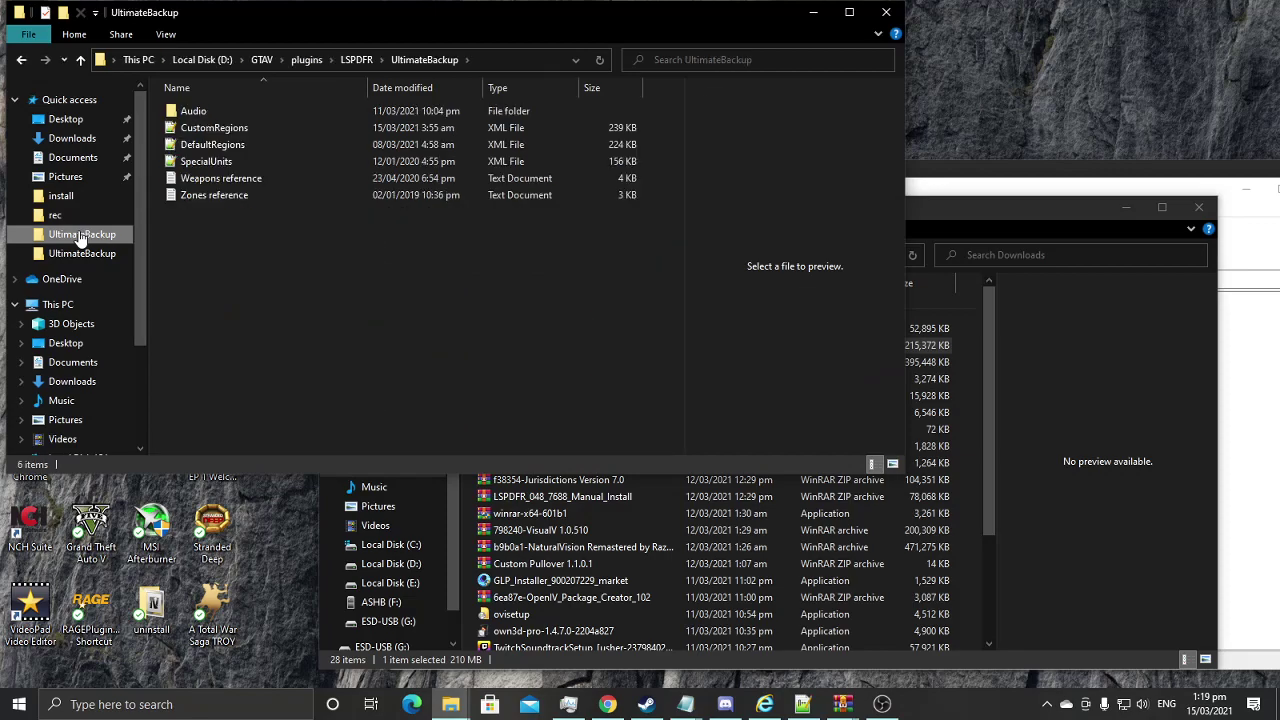
{"action": "left_click", "coordinate": [261, 59]}
{"action": "double_click", "coordinate": [216, 148]}
{"action": "double_click", "coordinate": [301, 112]}
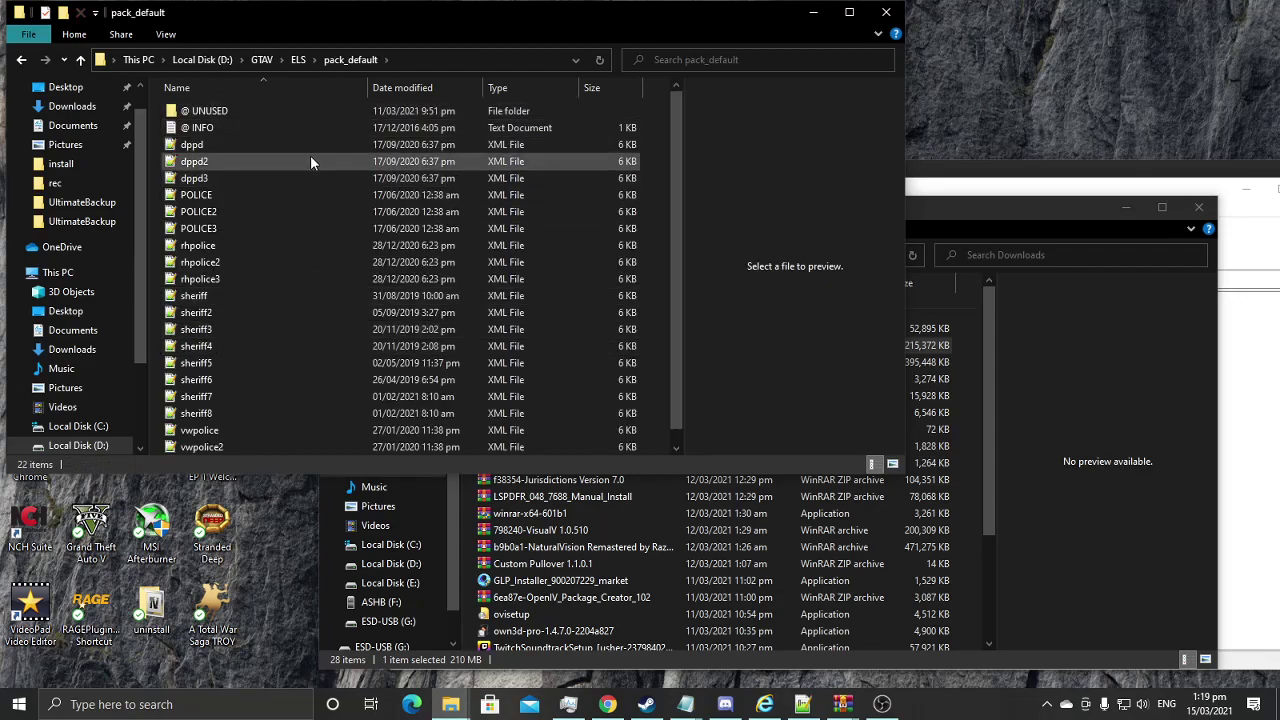
{"action": "scroll", "coordinate": [251, 420], "scroll_direction": "down", "scroll_amount": 1}
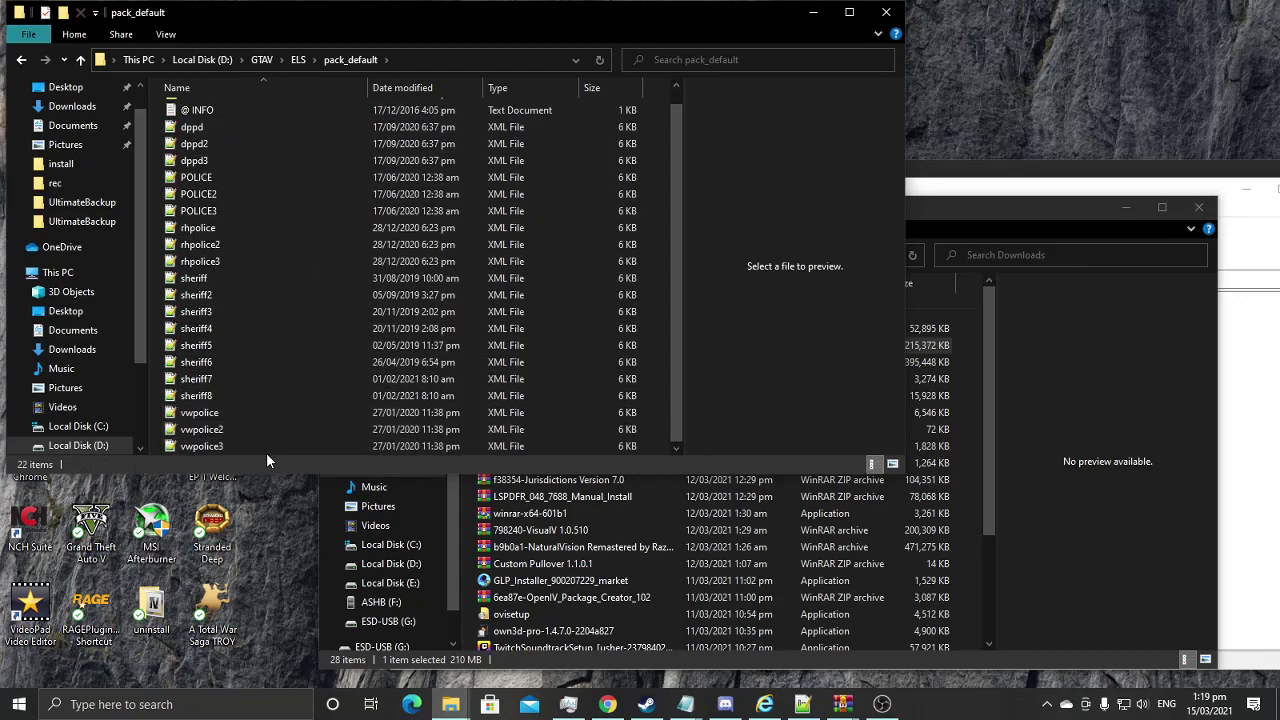
{"action": "scroll", "coordinate": [263, 410], "scroll_direction": "up", "scroll_amount": 1}
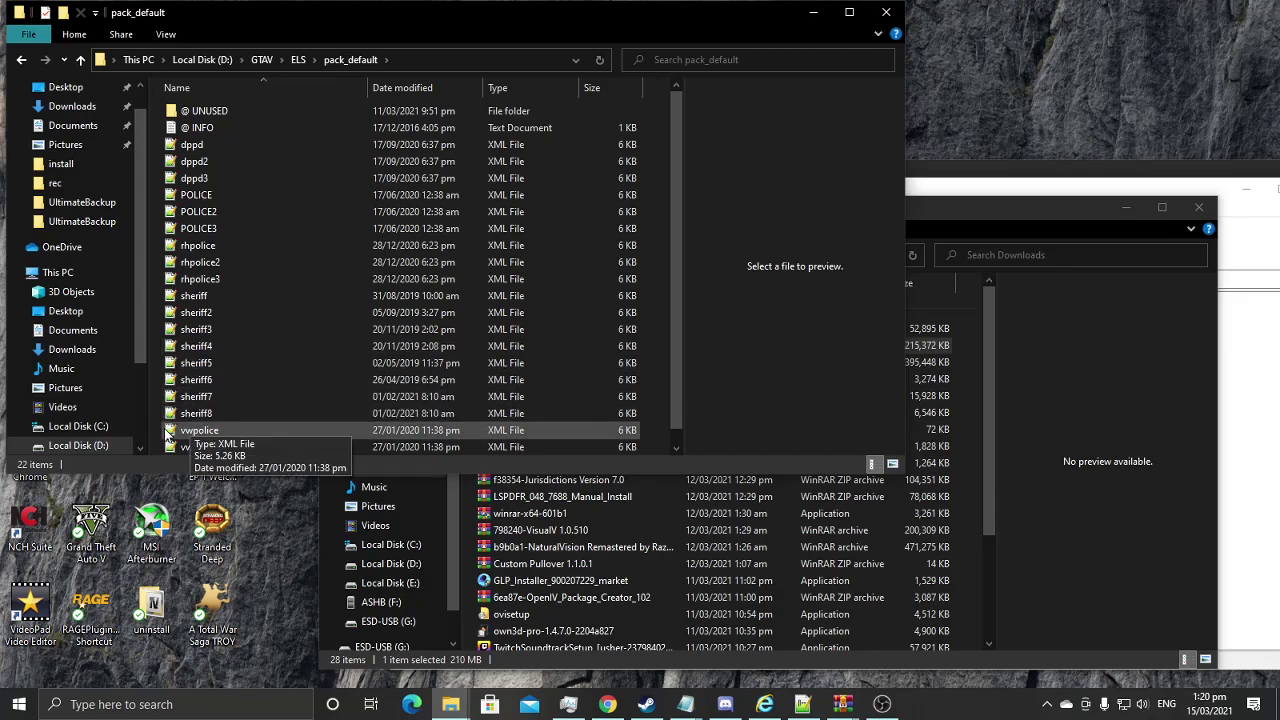
{"action": "scroll", "coordinate": [165, 425], "scroll_direction": "down", "scroll_amount": 1}
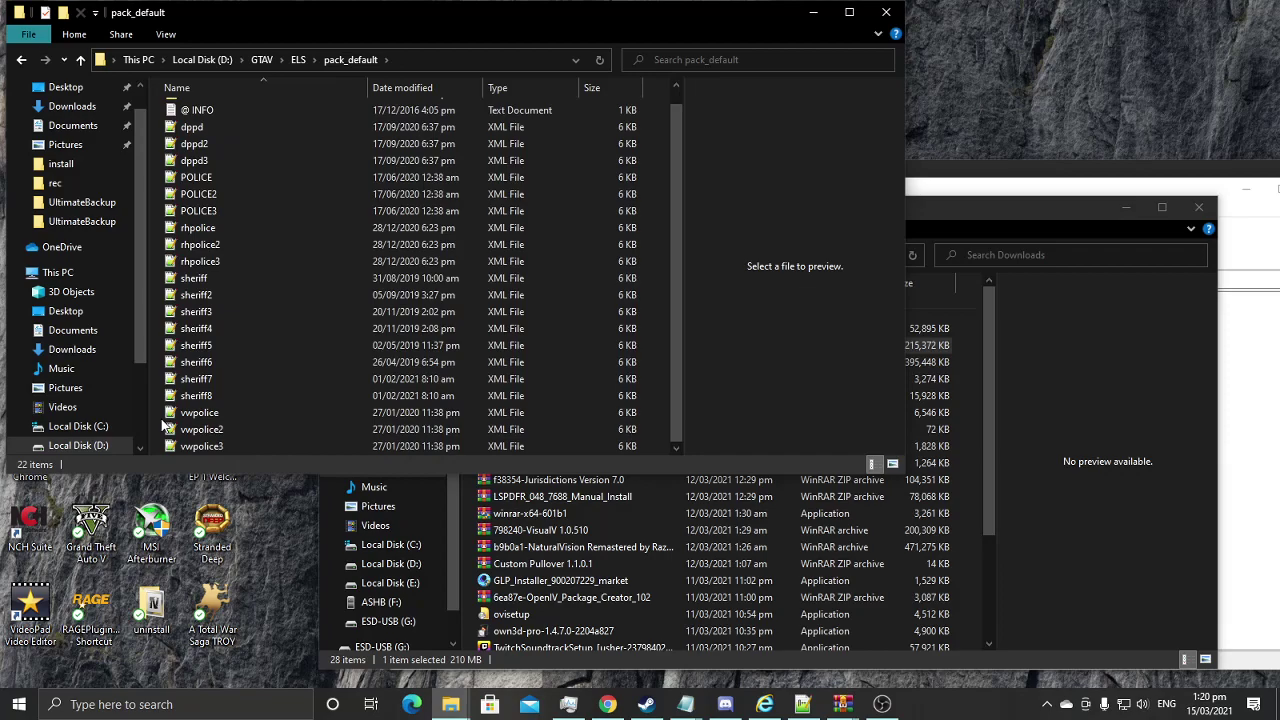